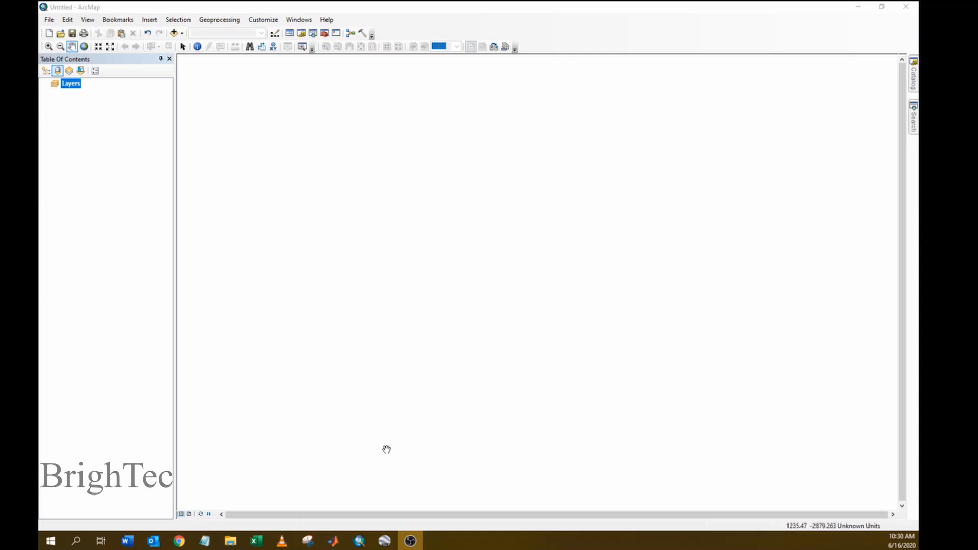
- In Google Earth Pro, zoom to the lagoon island south of Colombo at about 3 km altitude
{"action": "left_click", "coordinate": [391, 544]}
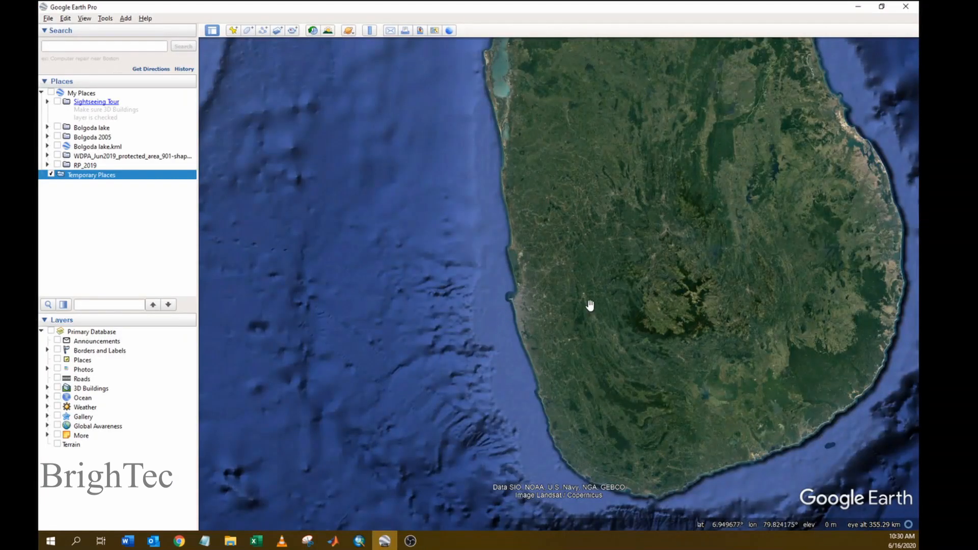
{"action": "scroll", "coordinate": [524, 270], "scroll_direction": "up", "scroll_amount": 5}
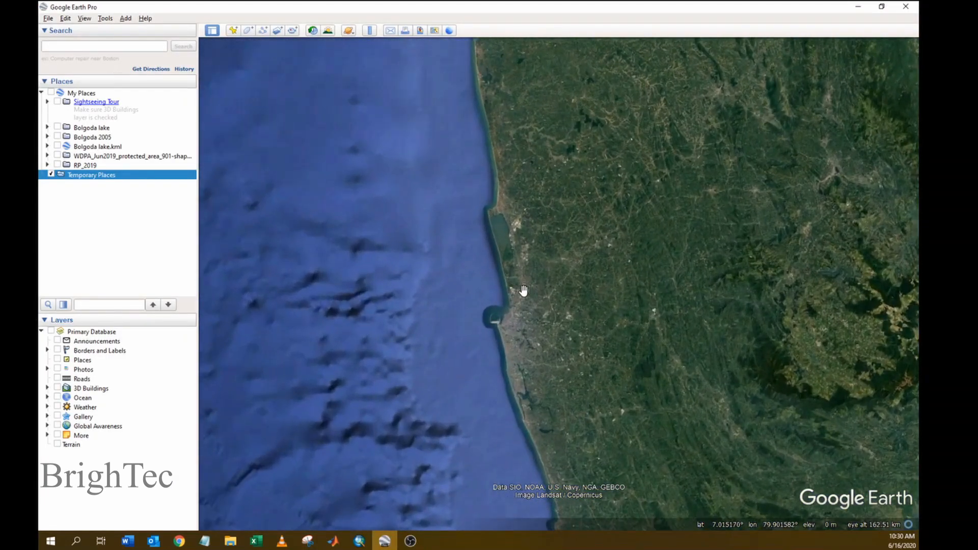
{"action": "scroll", "coordinate": [523, 262], "scroll_direction": "up", "scroll_amount": 2}
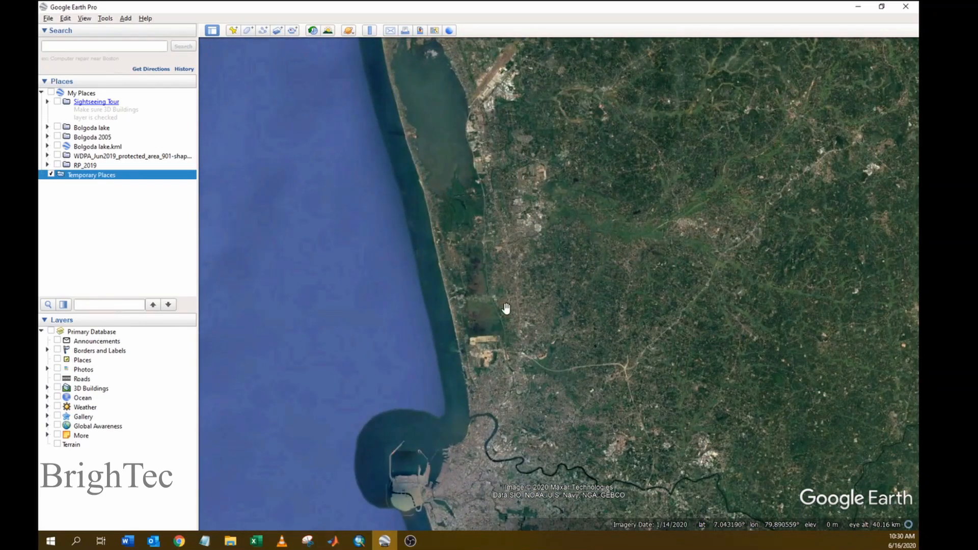
{"action": "left_click_drag", "start_coordinate": [504, 312], "coordinate": [472, 152]}
{"action": "scroll", "coordinate": [504, 295], "scroll_direction": "up", "scroll_amount": 4}
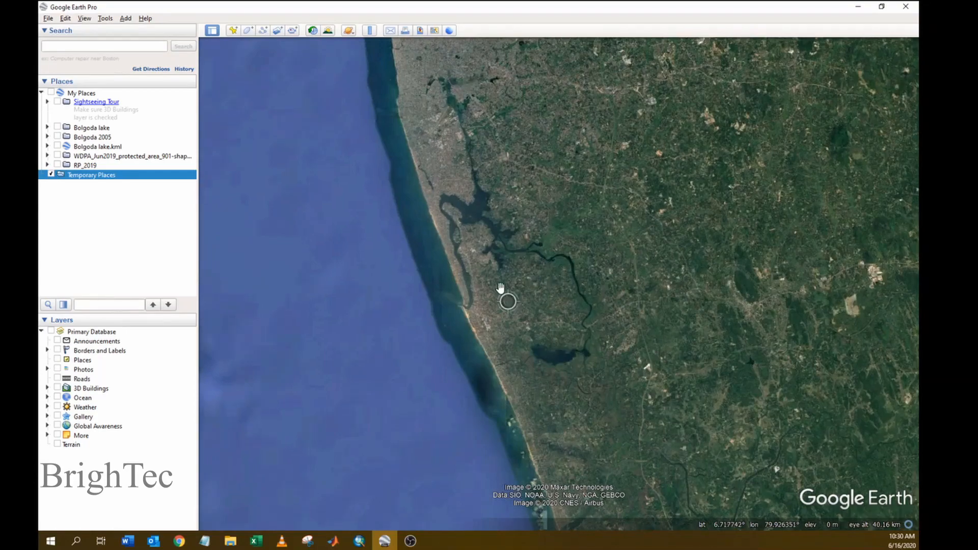
{"action": "scroll", "coordinate": [433, 184], "scroll_direction": "up", "scroll_amount": 4}
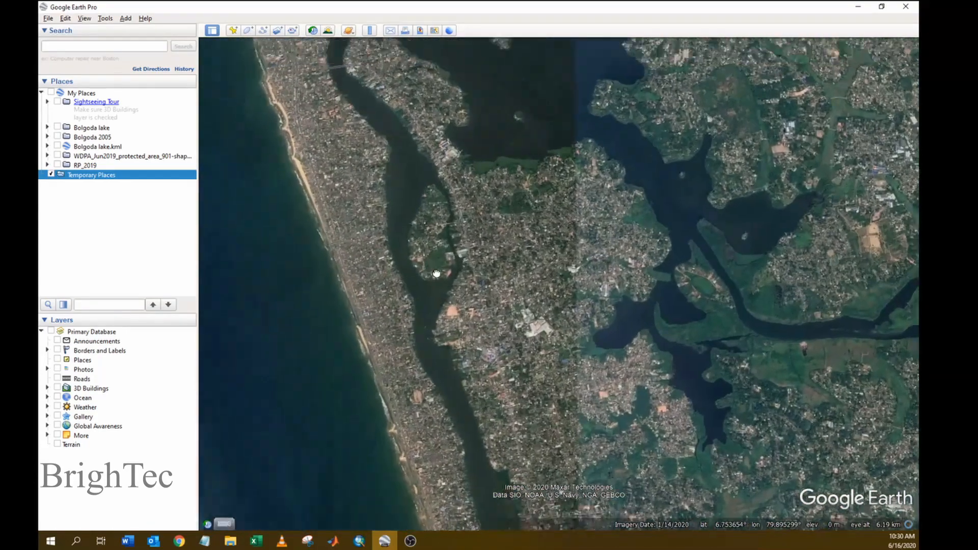
{"action": "scroll", "coordinate": [515, 334], "scroll_direction": "up", "scroll_amount": 2}
{"action": "scroll", "coordinate": [514, 334], "scroll_direction": "up", "scroll_amount": 2}
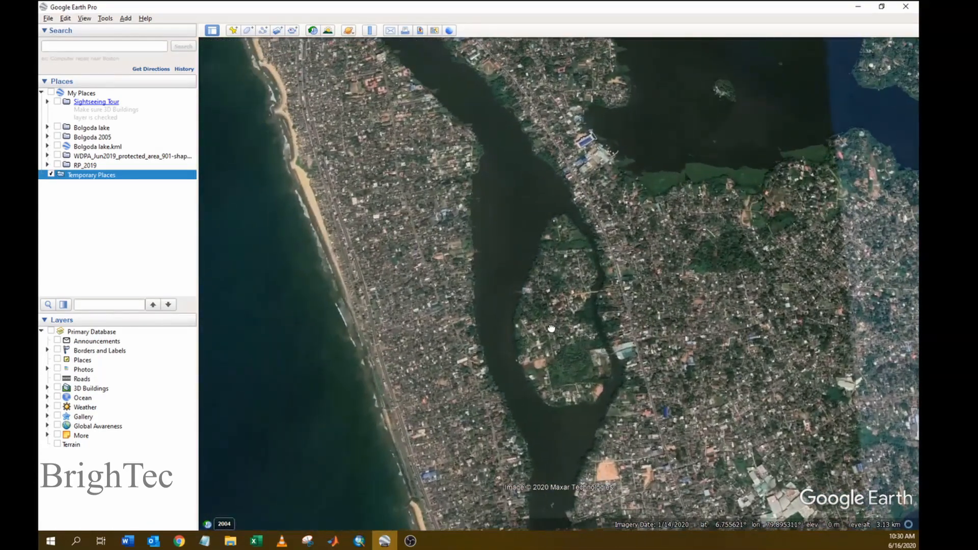
{"action": "left_click_drag", "start_coordinate": [563, 309], "coordinate": [562, 295]}
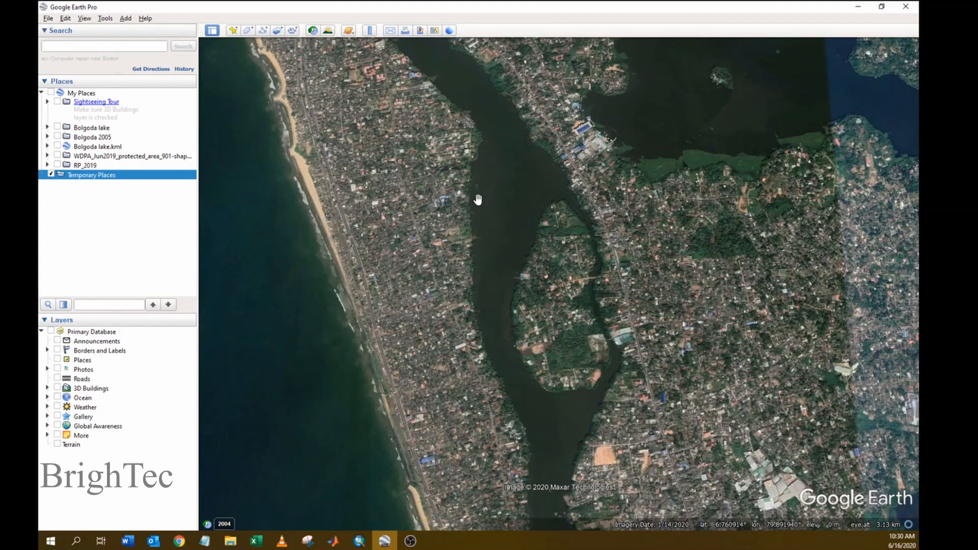
- Start a new placemark and give it the plain circle icon
{"action": "left_click", "coordinate": [232, 31]}
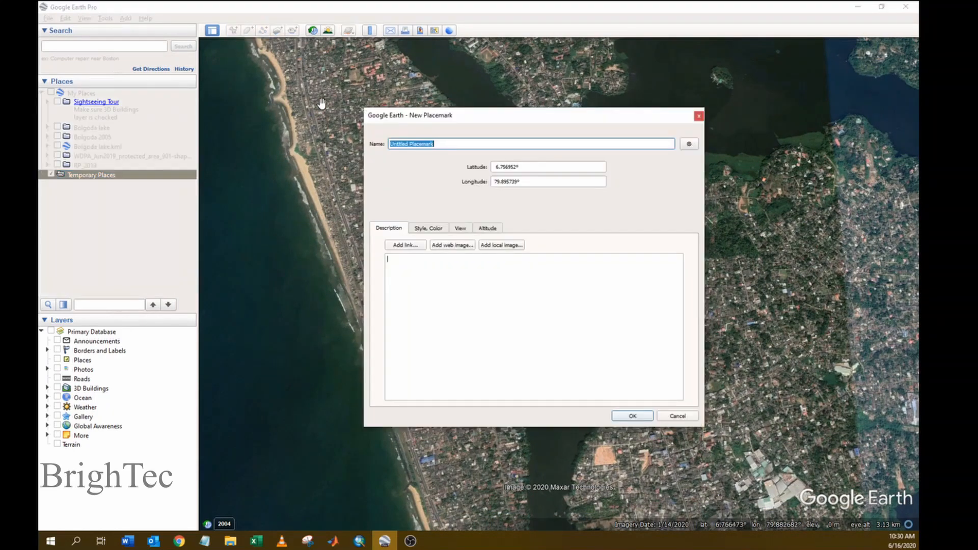
{"action": "left_click_drag", "start_coordinate": [358, 153], "coordinate": [293, 214]}
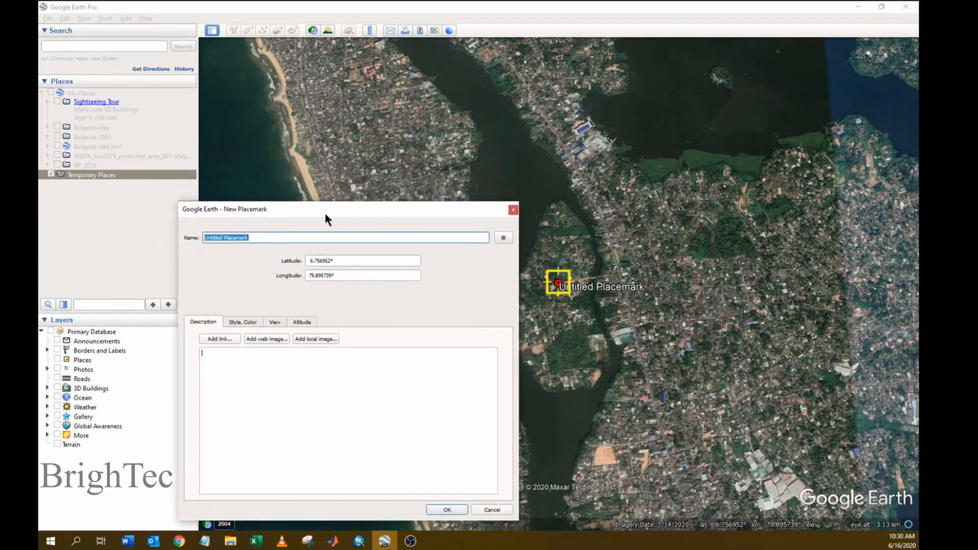
{"action": "left_click", "coordinate": [503, 238]}
{"action": "left_click_drag", "start_coordinate": [409, 167], "coordinate": [380, 139]}
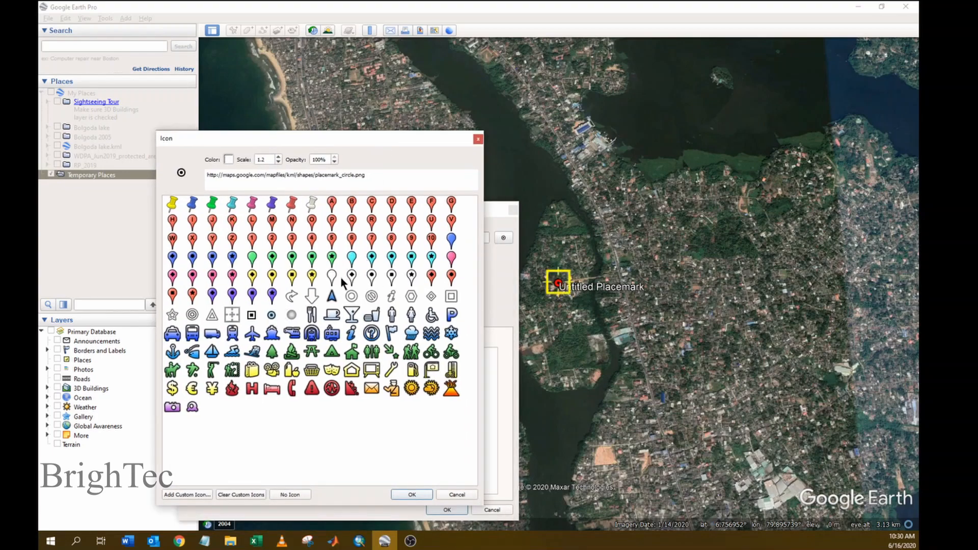
{"action": "left_click", "coordinate": [274, 319]}
{"action": "left_click", "coordinate": [415, 492]}
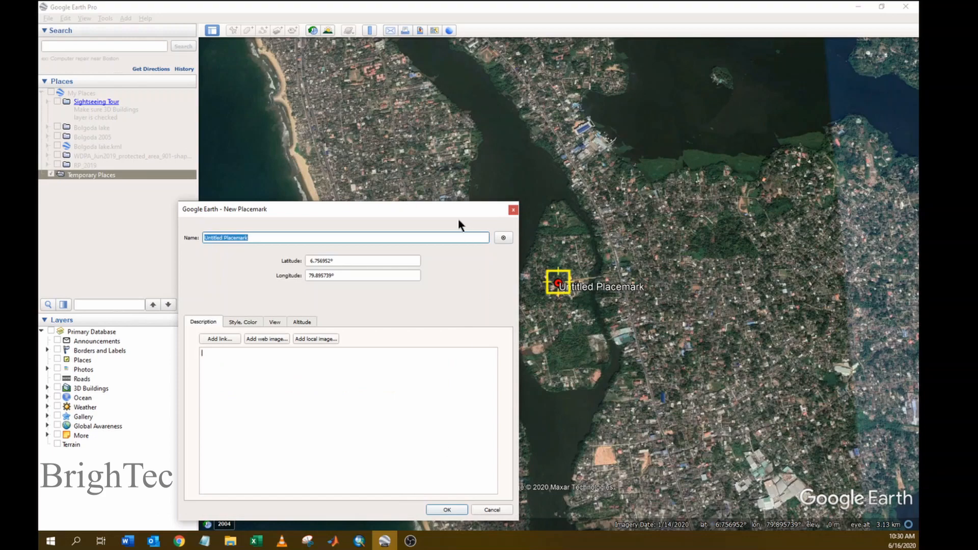
- Drag the placemark pin to the upper-left coastal strip and save it named 1
{"action": "left_click_drag", "start_coordinate": [457, 218], "coordinate": [420, 216]}
{"action": "left_click", "coordinate": [562, 288]}
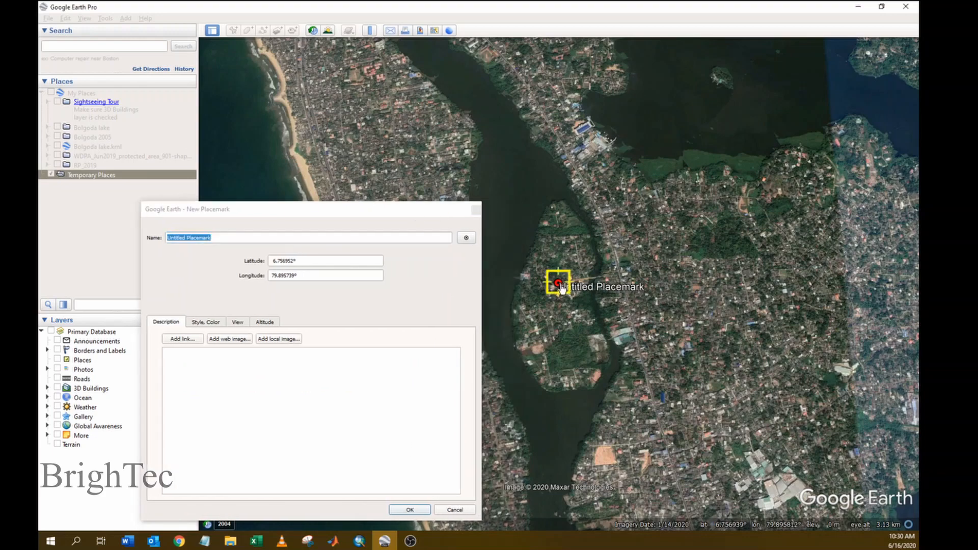
{"action": "left_click_drag", "start_coordinate": [561, 287], "coordinate": [329, 124]}
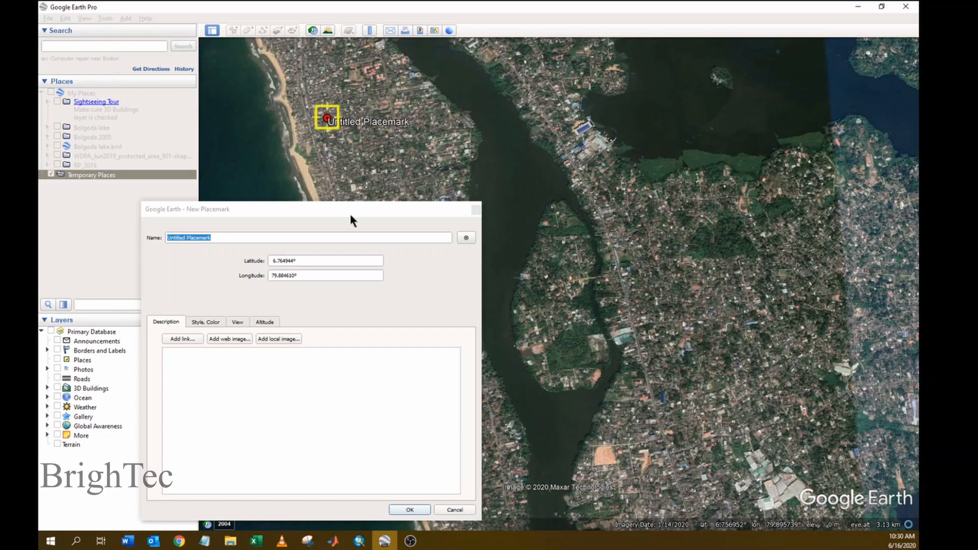
{"action": "left_click_drag", "start_coordinate": [350, 209], "coordinate": [447, 159]}
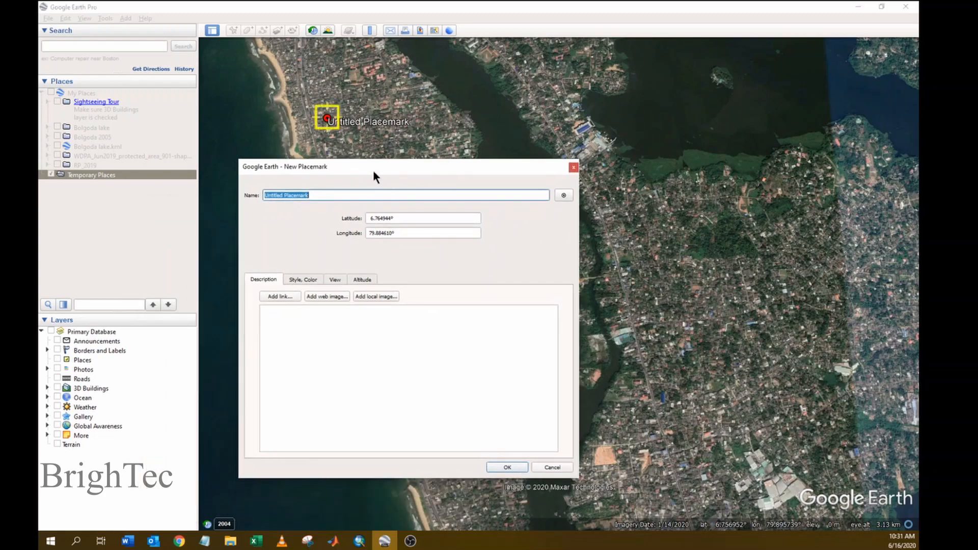
{"action": "type", "text": "1"}
{"action": "key", "text": "Return"}
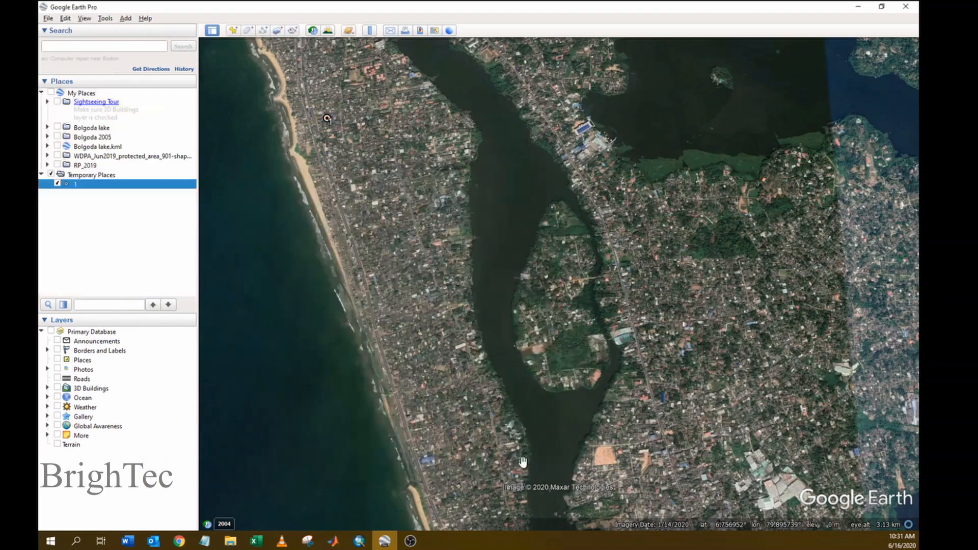
- Add placemark 2 on the lagoon shore at the upper right
{"action": "left_click", "coordinate": [233, 31]}
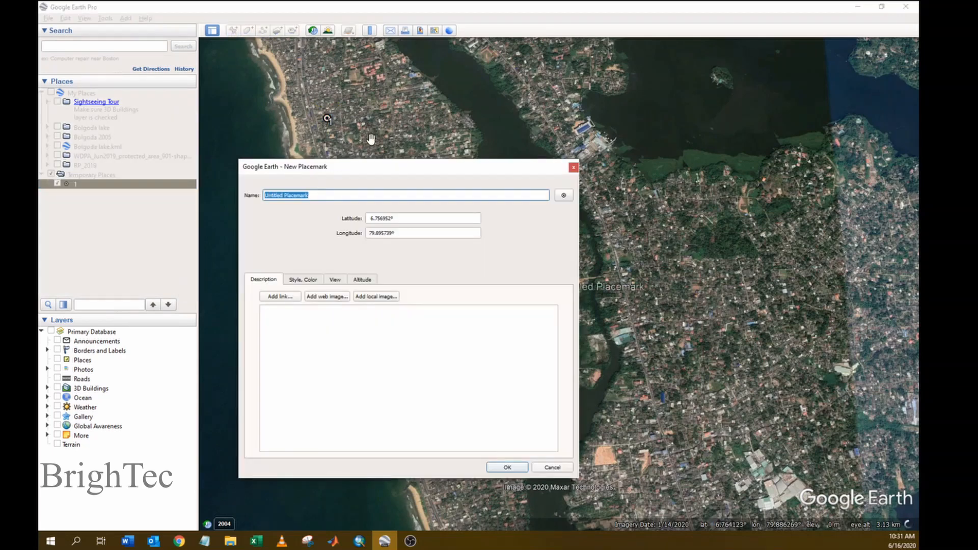
{"action": "left_click_drag", "start_coordinate": [451, 166], "coordinate": [389, 167]}
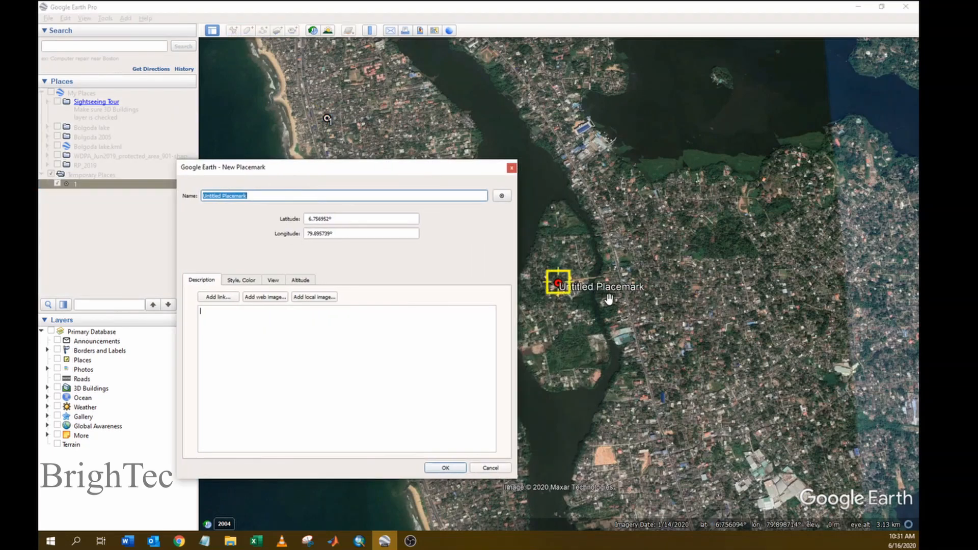
{"action": "left_click_drag", "start_coordinate": [559, 281], "coordinate": [837, 136]}
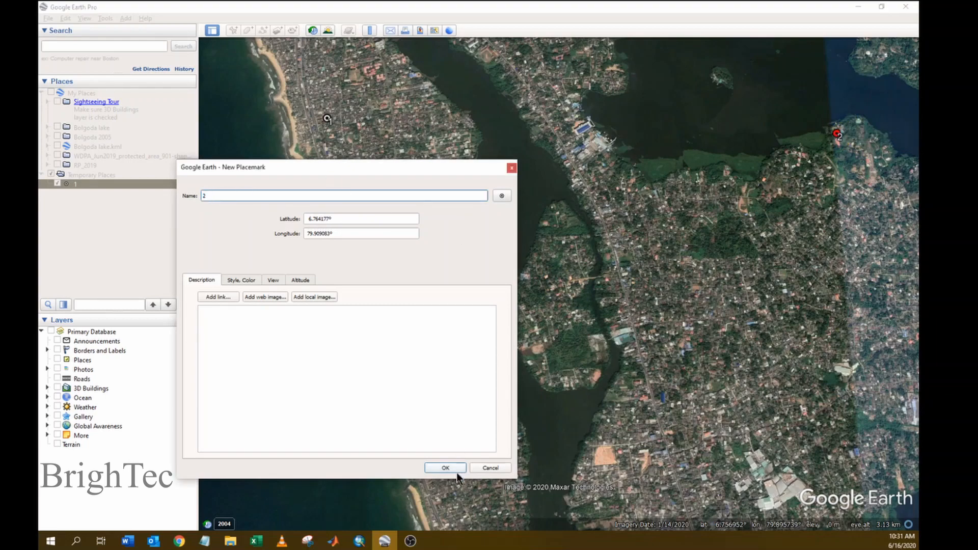
{"action": "left_click", "coordinate": [446, 467]}
- Add placemark 3 near the lower right of the area
{"action": "left_click", "coordinate": [232, 31]}
{"action": "left_click_drag", "start_coordinate": [559, 283], "coordinate": [845, 458]}
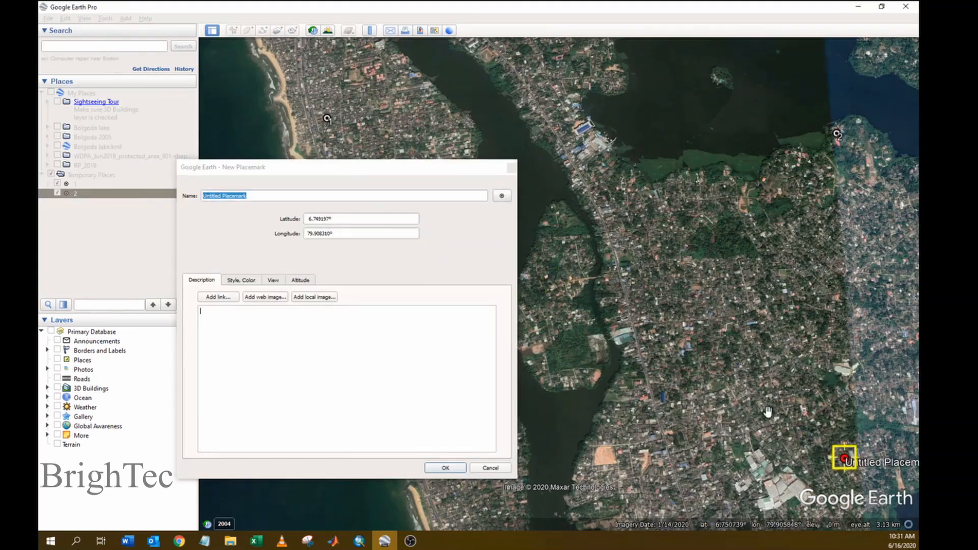
{"action": "type", "text": "3"}
{"action": "left_click", "coordinate": [445, 467]}
- Add placemark 4 just offshore at the lower left
{"action": "left_click", "coordinate": [232, 30]}
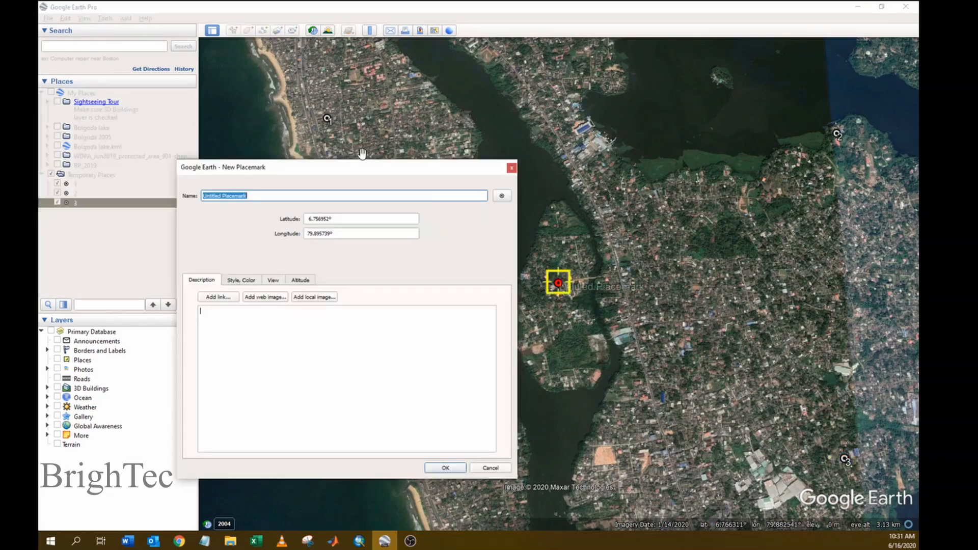
{"action": "left_click_drag", "start_coordinate": [555, 284], "coordinate": [552, 423]}
{"action": "left_click_drag", "start_coordinate": [387, 167], "coordinate": [729, 90]}
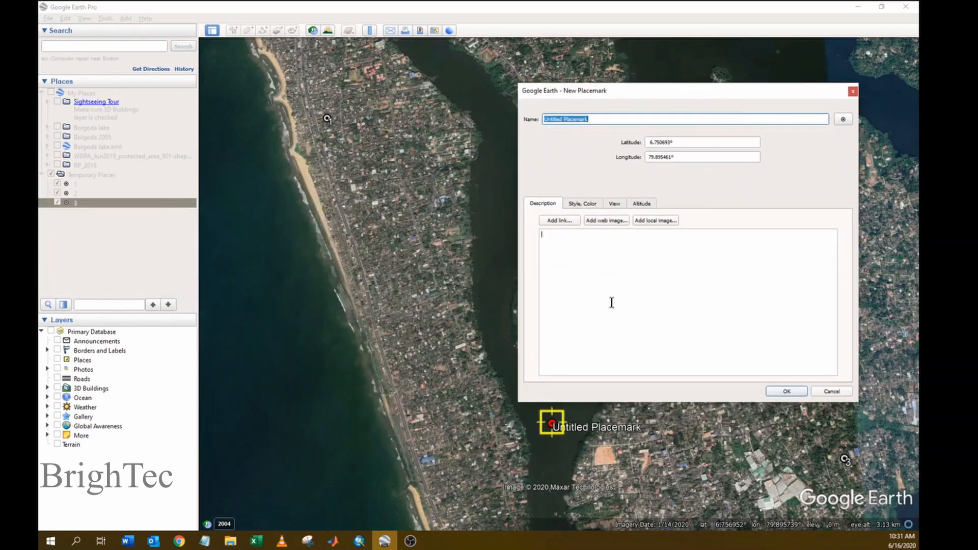
{"action": "left_click_drag", "start_coordinate": [552, 423], "coordinate": [307, 448]}
{"action": "left_click", "coordinate": [591, 107]}
{"action": "type", "text": "4"}
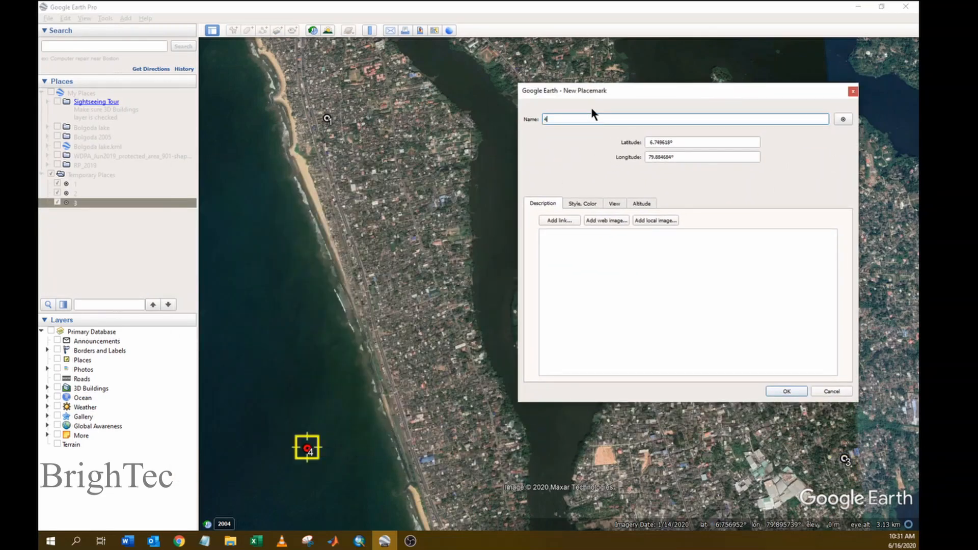
{"action": "left_click", "coordinate": [789, 391]}
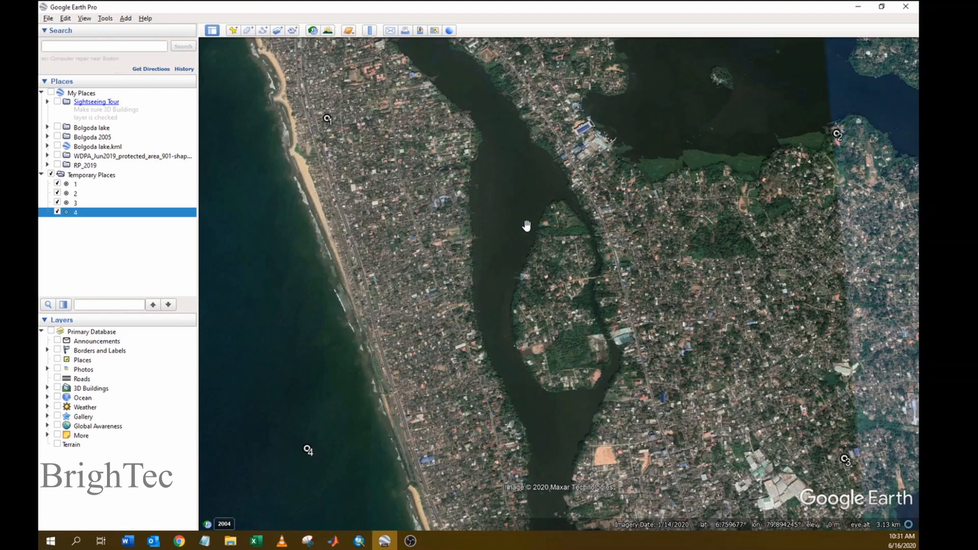
- Turn on historical imagery and step back to the clear 1/8/2018 imagery
{"action": "left_click", "coordinate": [312, 31]}
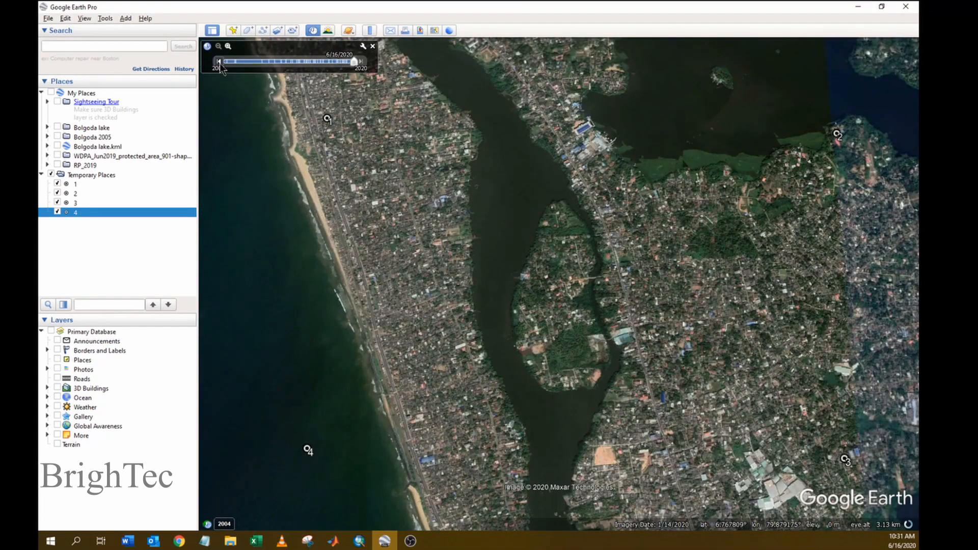
{"action": "left_click", "coordinate": [219, 62]}
{"action": "left_click", "coordinate": [219, 62]}
{"action": "left_click", "coordinate": [219, 62]}
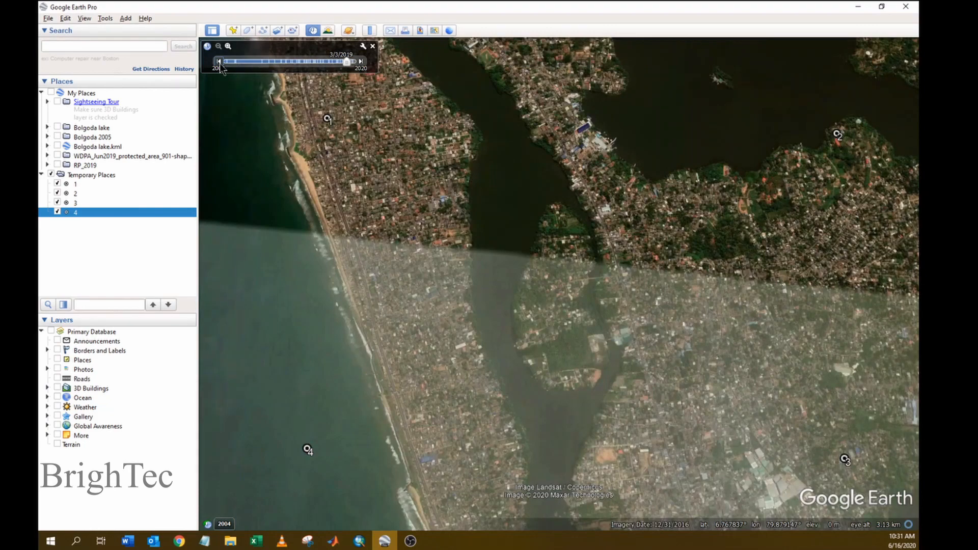
{"action": "left_click", "coordinate": [219, 63]}
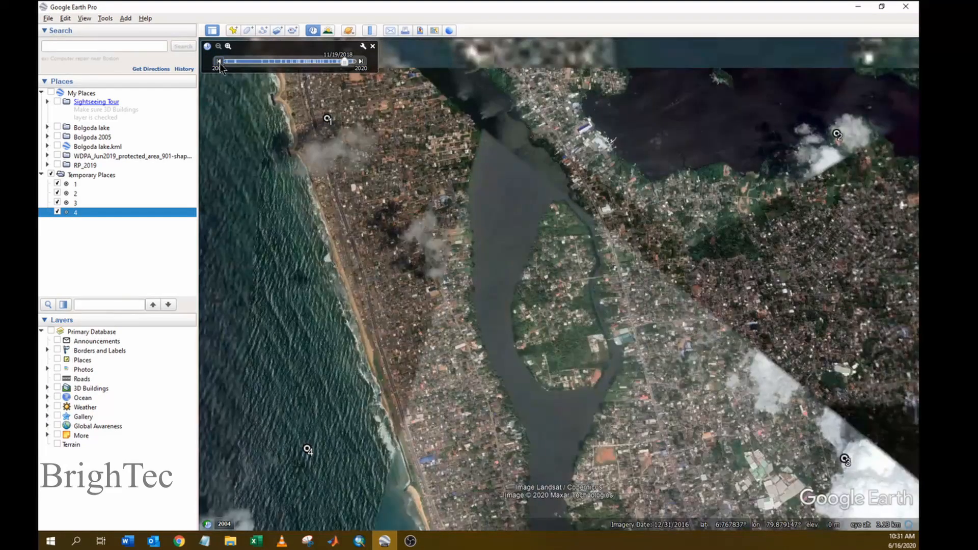
{"action": "left_click", "coordinate": [219, 62]}
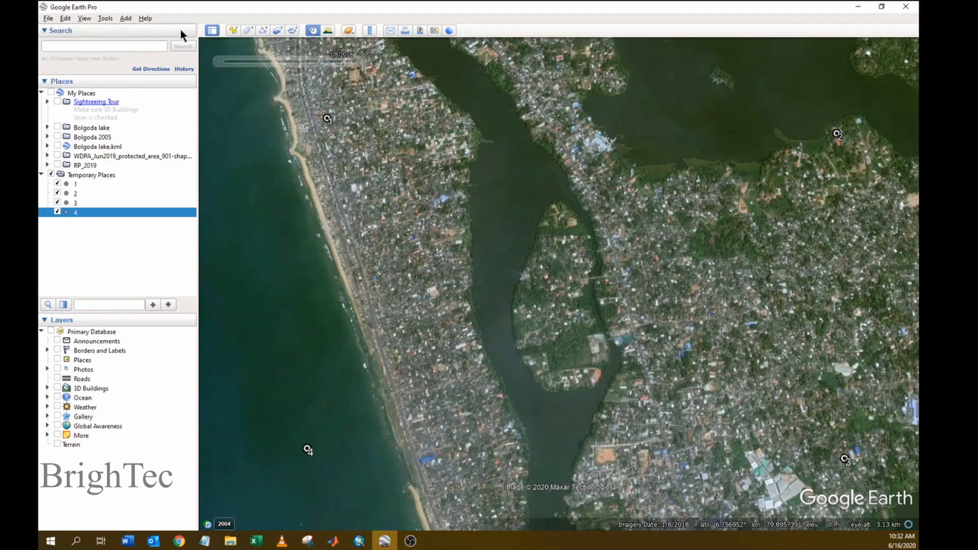
- Open Save Image and reset the view's tilt and compass to north-up, straight down
{"action": "left_click", "coordinate": [49, 19]}
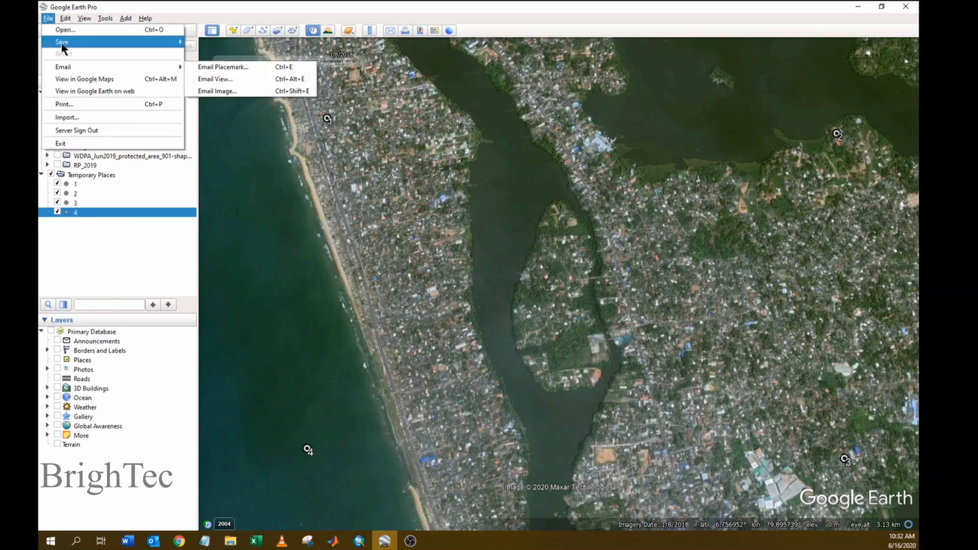
{"action": "mouse_move", "coordinate": [58, 41]}
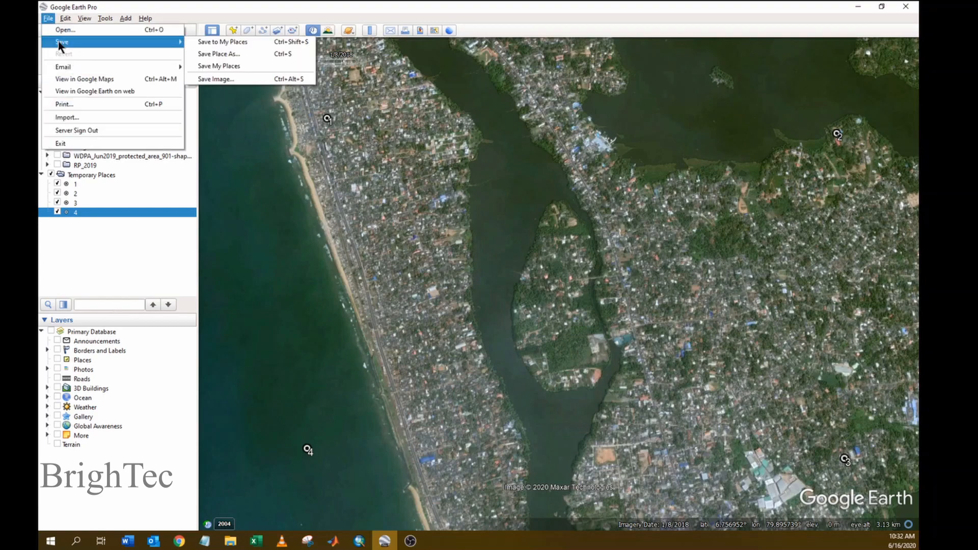
{"action": "left_click", "coordinate": [232, 79]}
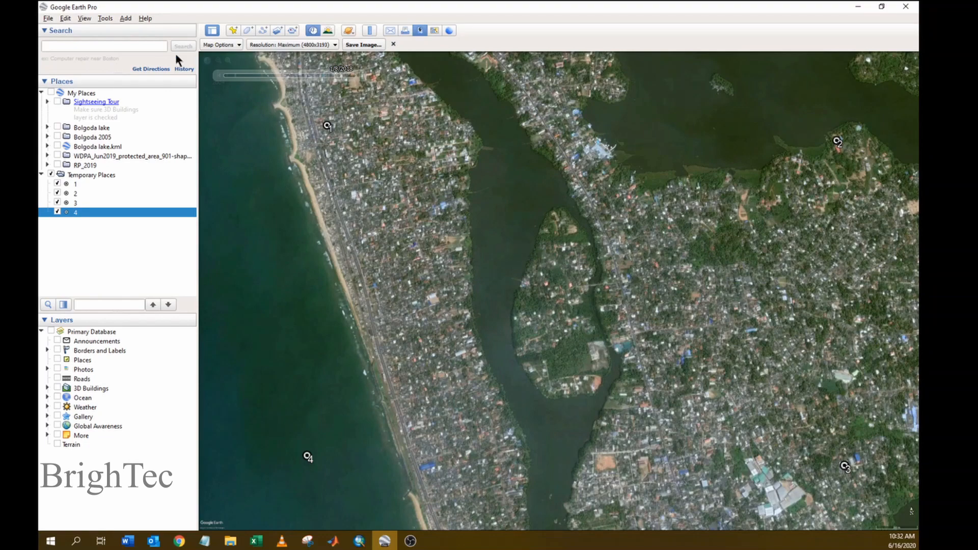
{"action": "left_click", "coordinate": [84, 18]}
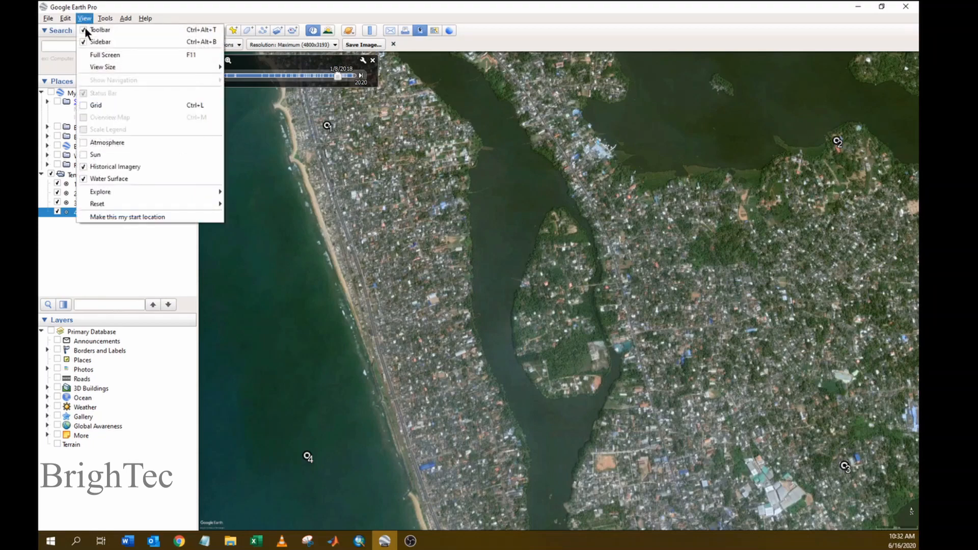
{"action": "mouse_move", "coordinate": [117, 204]}
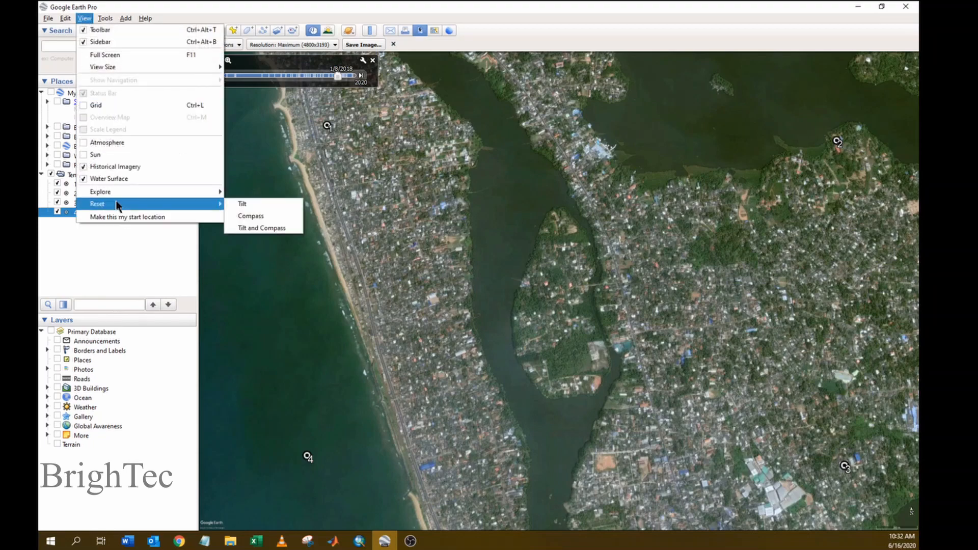
{"action": "left_click", "coordinate": [255, 234]}
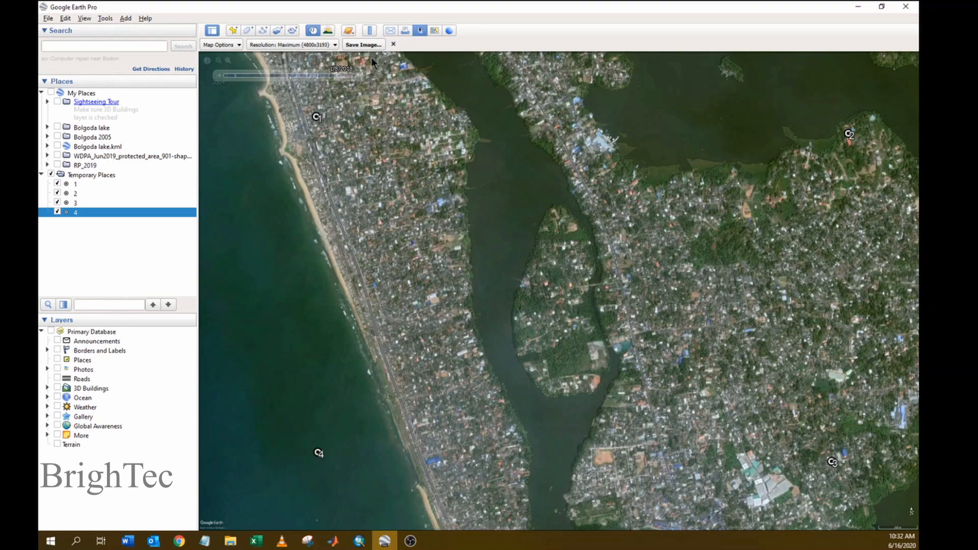
- Save the view as 2018.jpg at maximum 4800x3193 resolution
{"action": "left_click", "coordinate": [322, 45]}
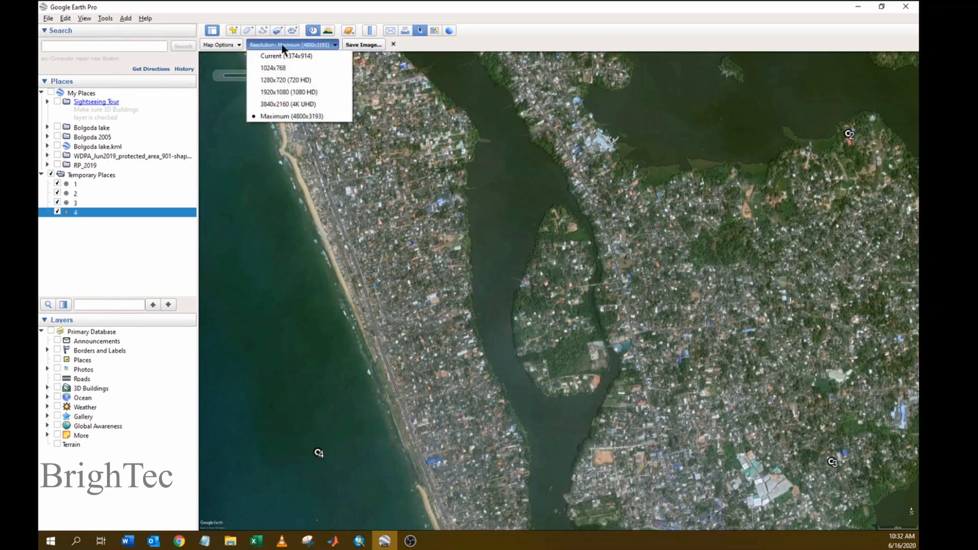
{"action": "left_click", "coordinate": [231, 44]}
{"action": "left_click", "coordinate": [231, 45]}
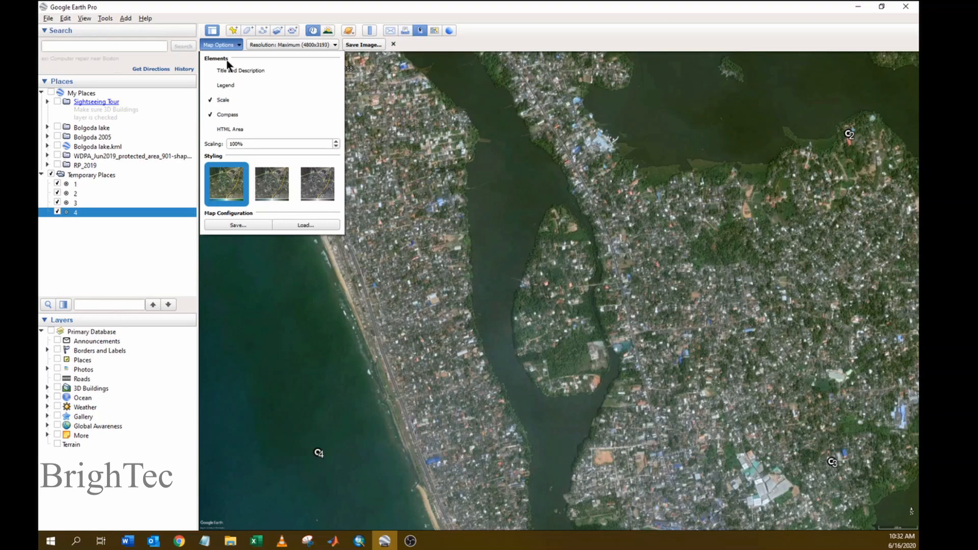
{"action": "left_click", "coordinate": [261, 44]}
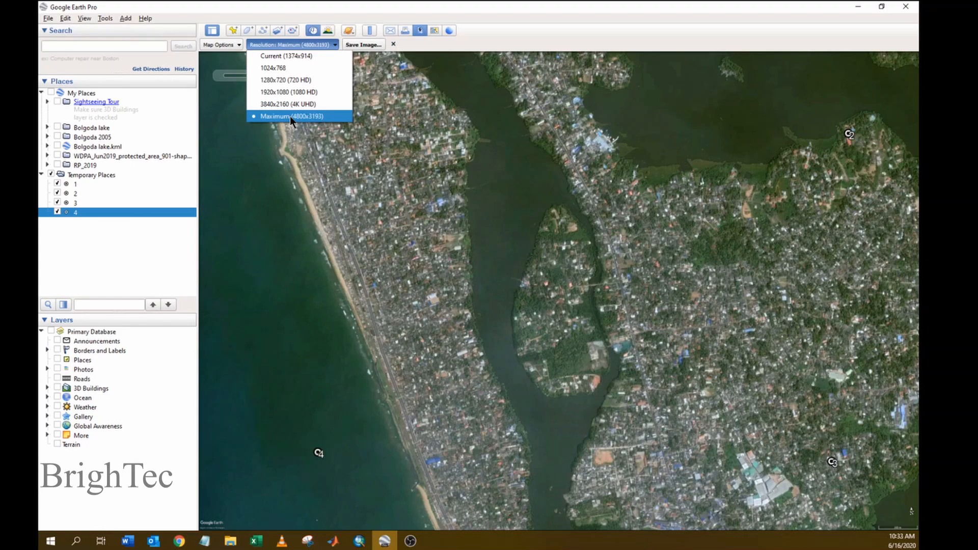
{"action": "left_click", "coordinate": [431, 46]}
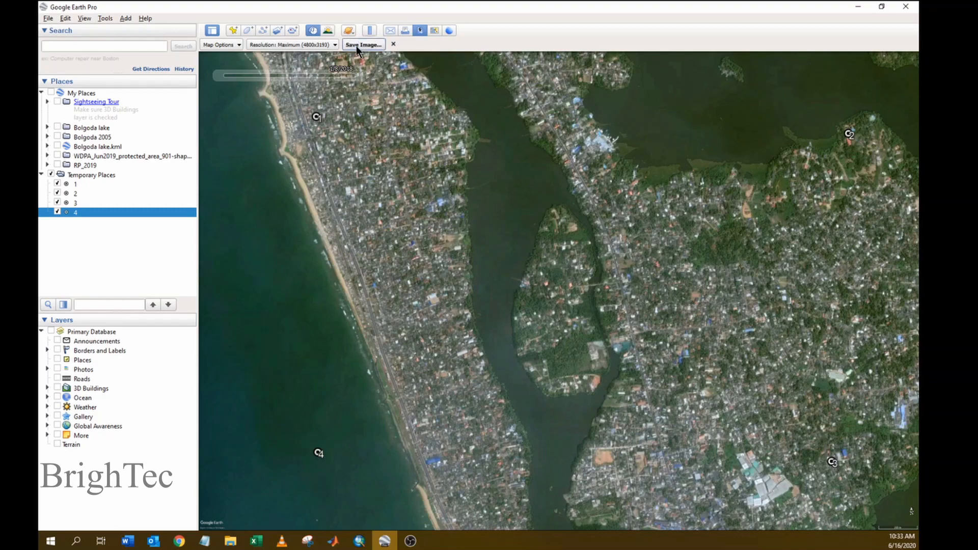
{"action": "left_click", "coordinate": [363, 44]}
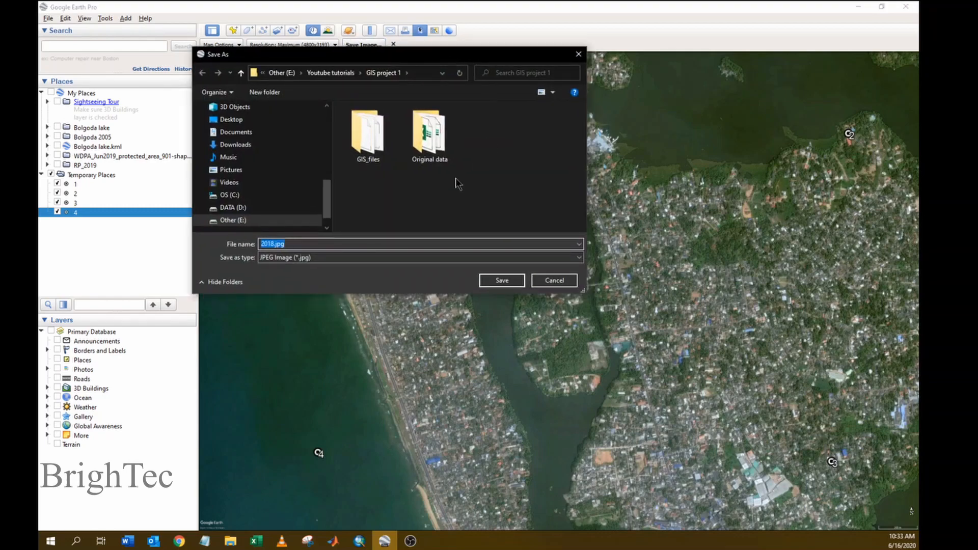
{"action": "left_click", "coordinate": [290, 247]}
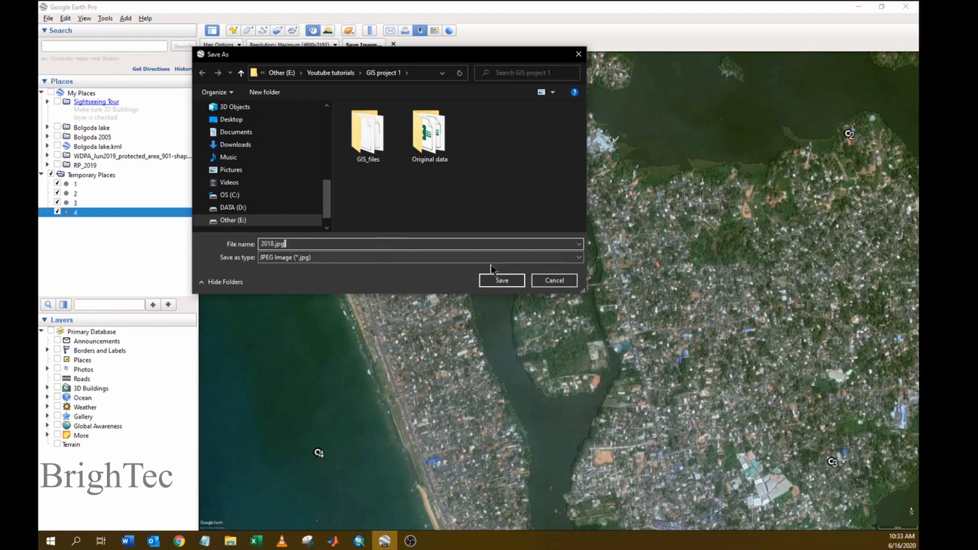
{"action": "left_click", "coordinate": [493, 281]}
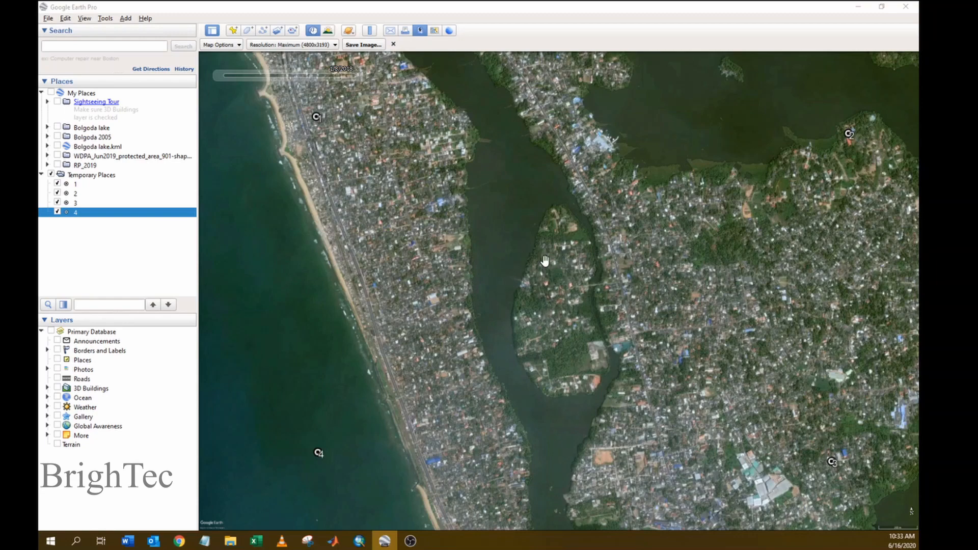
- In ArcMap, add 2018.jpg from GIS project 1, accepting the unknown spatial reference warning
{"action": "left_click", "coordinate": [368, 544]}
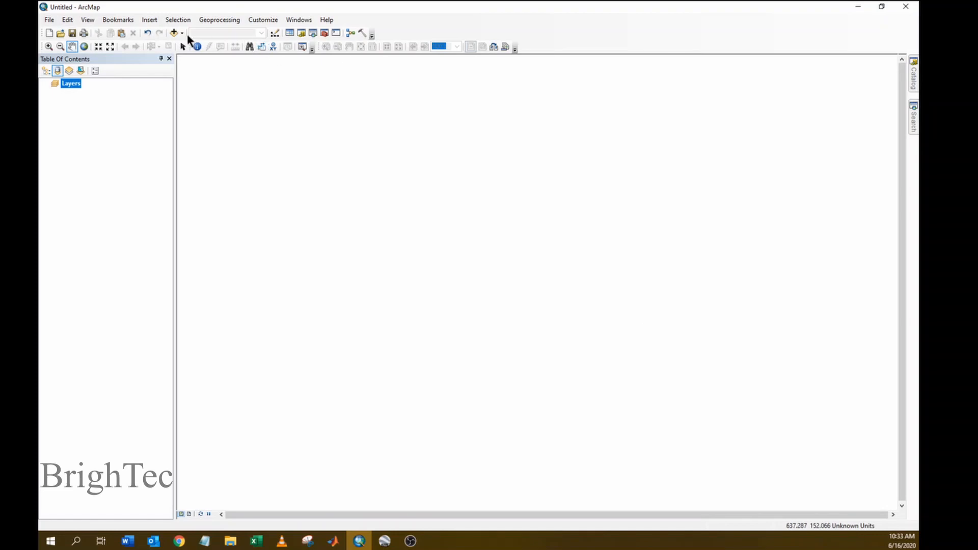
{"action": "left_click", "coordinate": [174, 34]}
{"action": "left_click_drag", "start_coordinate": [456, 179], "coordinate": [445, 143]}
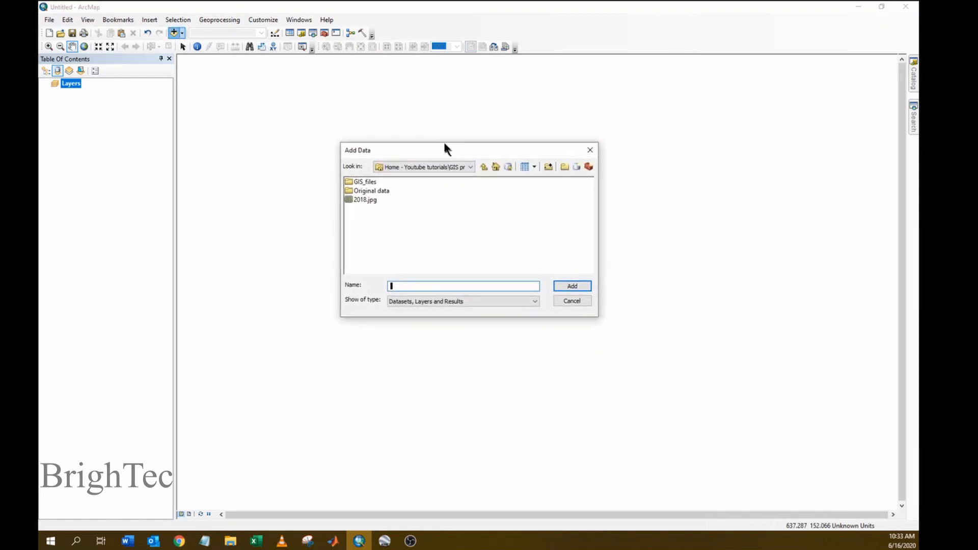
{"action": "left_click", "coordinate": [364, 198]}
{"action": "left_click", "coordinate": [571, 286]}
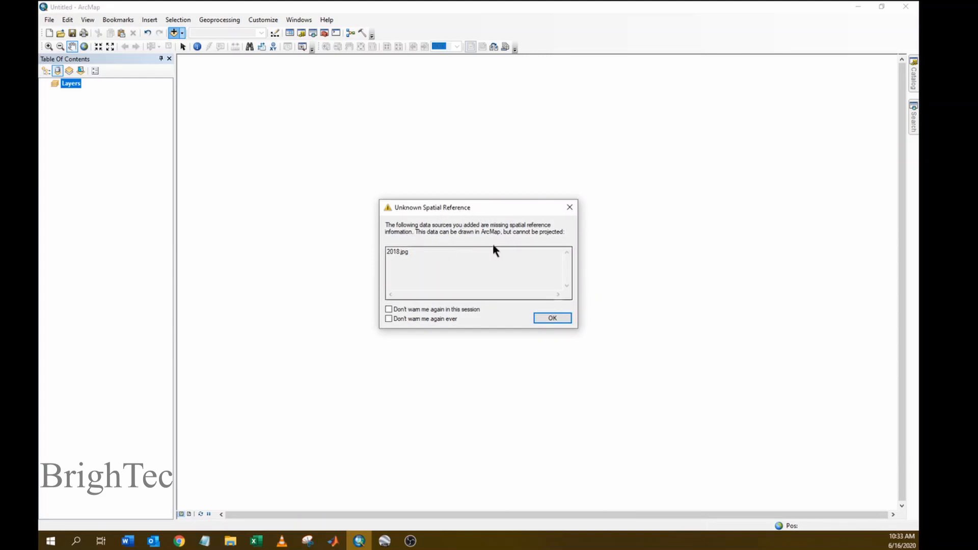
{"action": "left_click", "coordinate": [550, 318]}
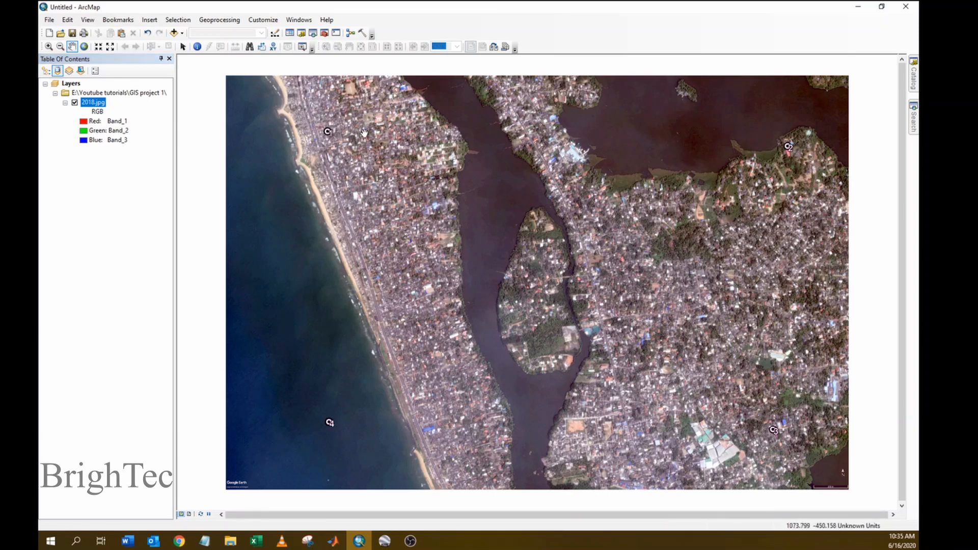
- Box-zoom onto the C1 marker, then enable the Georeferencing toolbar via Customize > Toolbars
{"action": "left_click", "coordinate": [49, 46]}
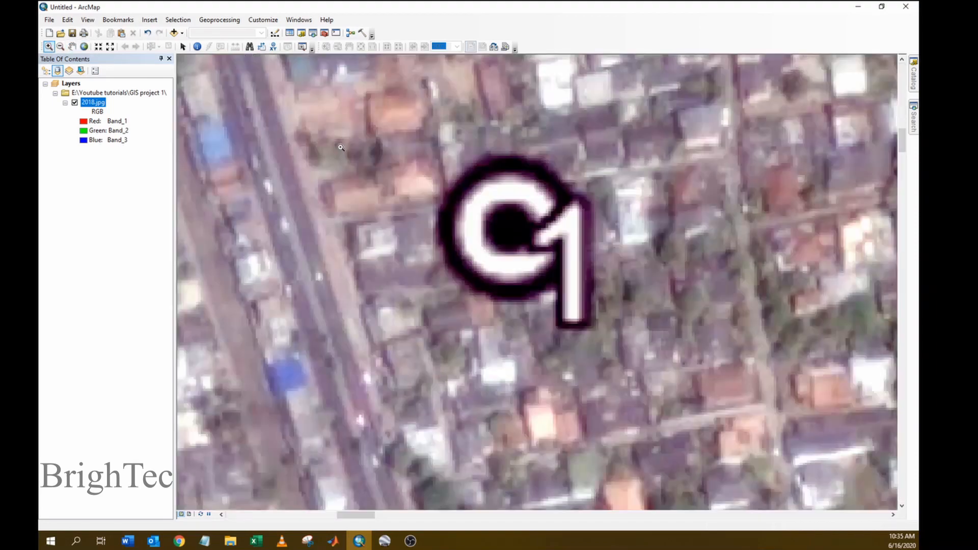
{"action": "left_click_drag", "start_coordinate": [323, 126], "coordinate": [335, 138]}
{"action": "right_click", "coordinate": [492, 23]}
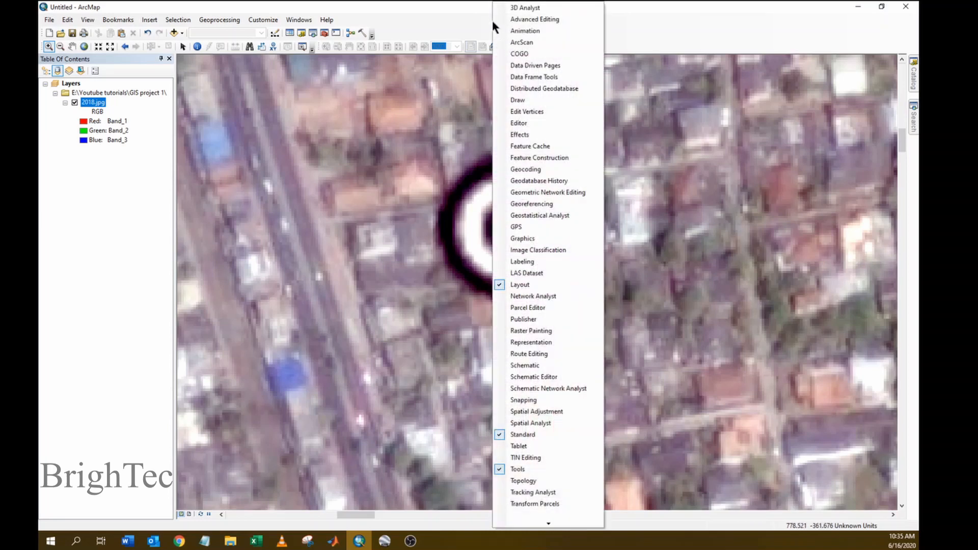
{"action": "left_click", "coordinate": [470, 21]}
{"action": "left_click", "coordinate": [260, 20]}
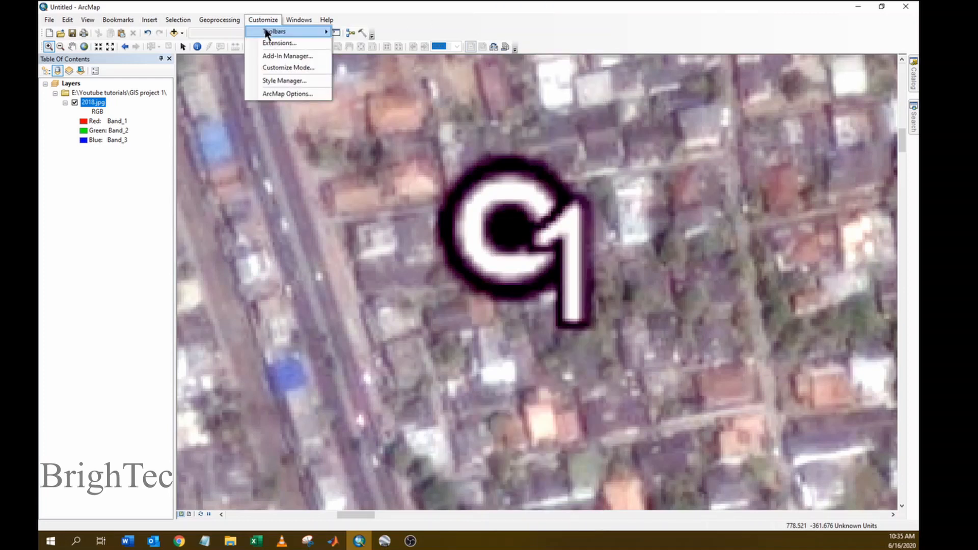
{"action": "mouse_move", "coordinate": [266, 34]}
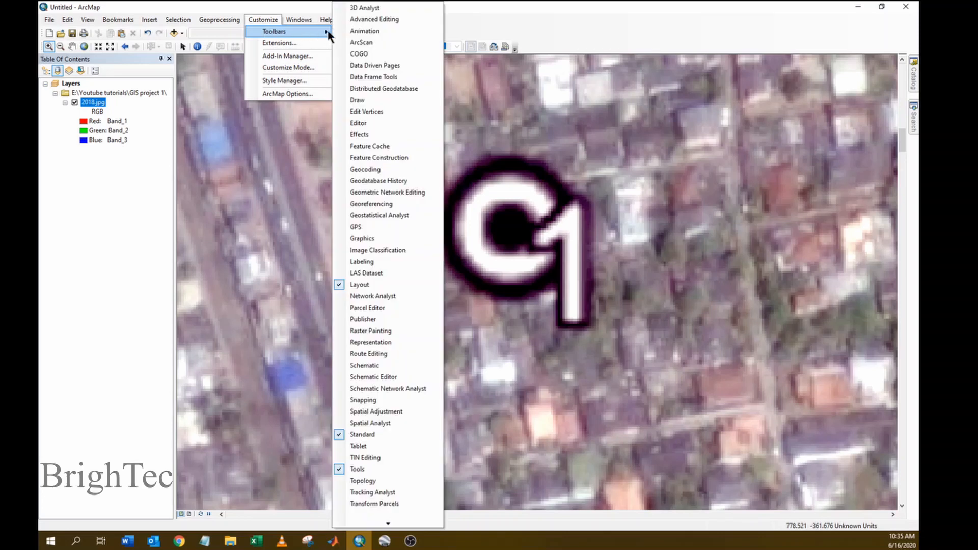
{"action": "left_click", "coordinate": [378, 204]}
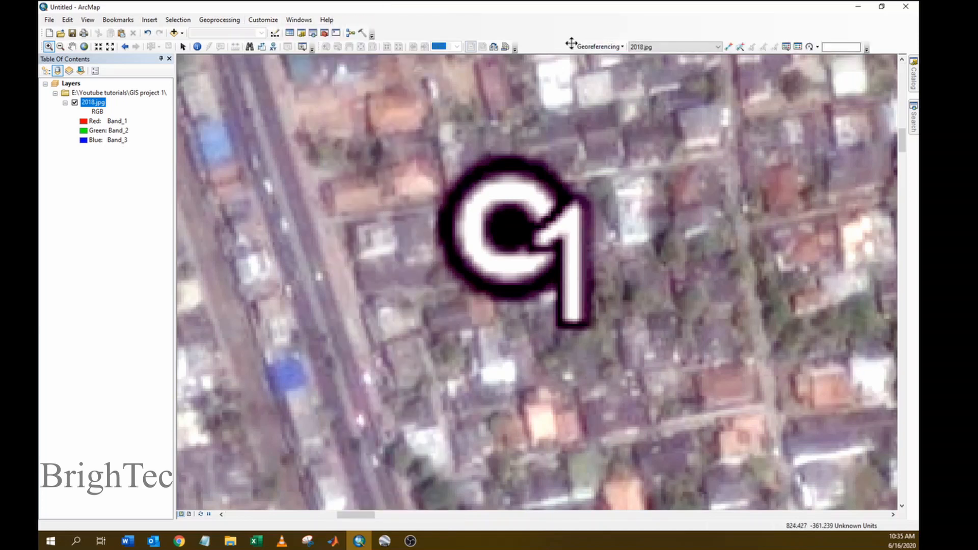
- Target 2018.jpg in the Georeferencing toolbar and place control point 1 at the C1 marker centre
{"action": "mouse_move", "coordinate": [571, 43]}
{"action": "left_mouse_down"}
{"action": "mouse_move", "coordinate": [571, 108]}
{"action": "mouse_move", "coordinate": [543, 105]}
{"action": "mouse_move", "coordinate": [594, 53]}
{"action": "mouse_move", "coordinate": [581, 29]}
{"action": "left_mouse_up"}
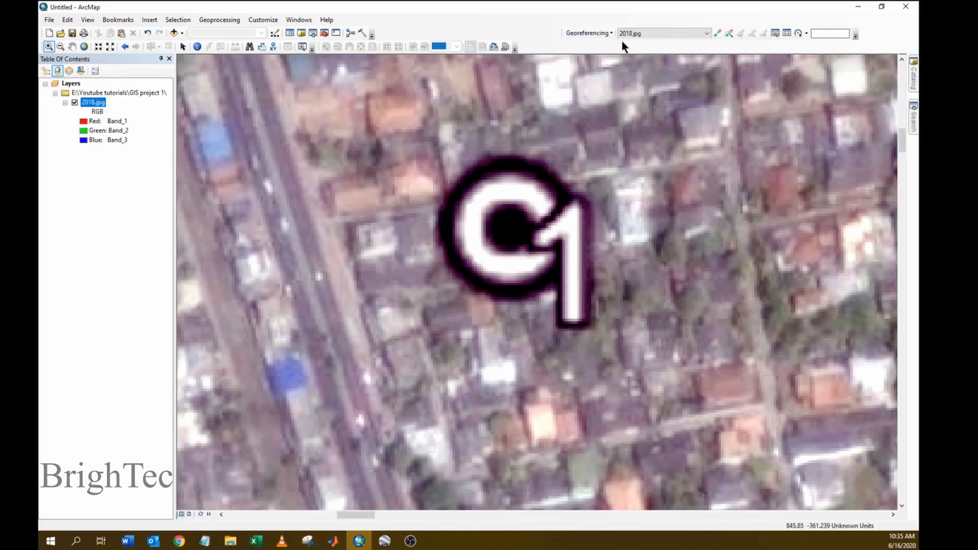
{"action": "left_click", "coordinate": [708, 33]}
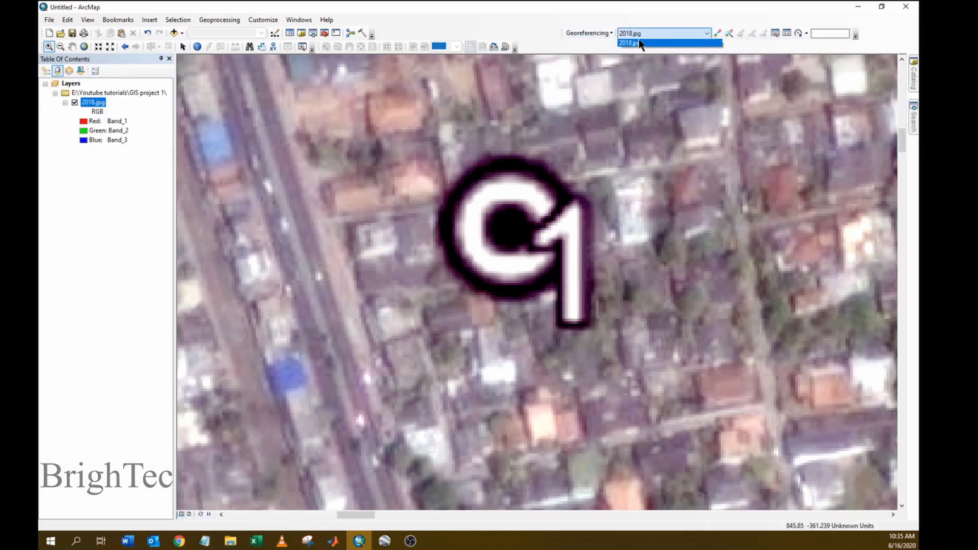
{"action": "left_click", "coordinate": [661, 43]}
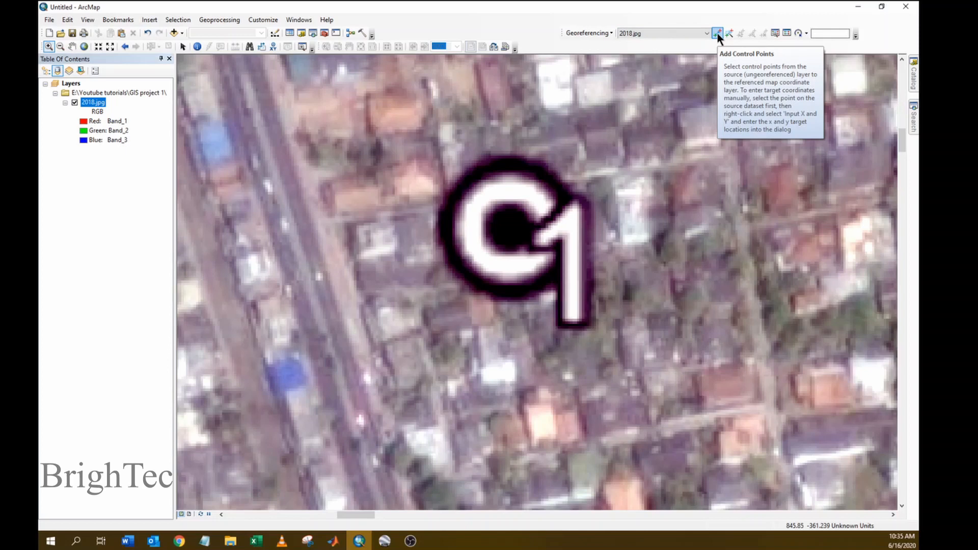
{"action": "left_click", "coordinate": [716, 33]}
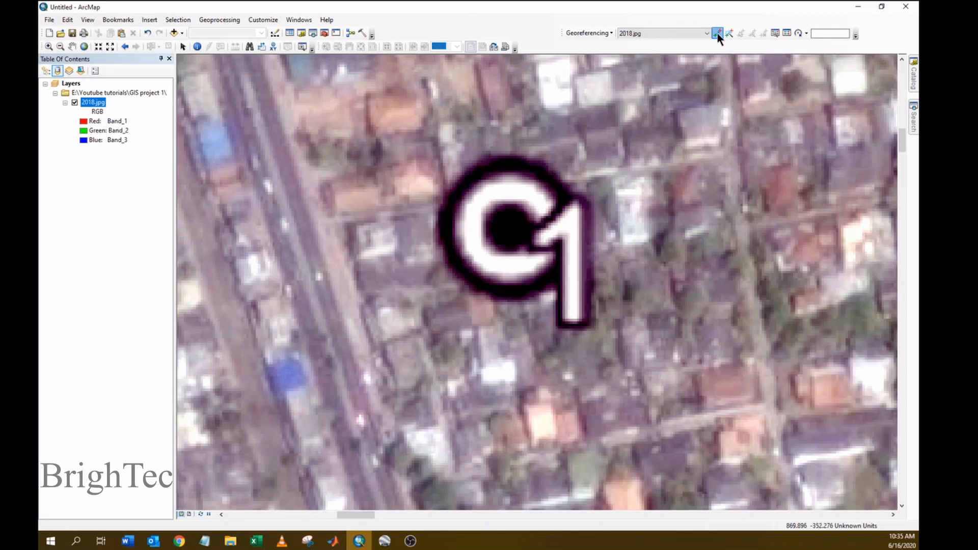
{"action": "left_click", "coordinate": [507, 225]}
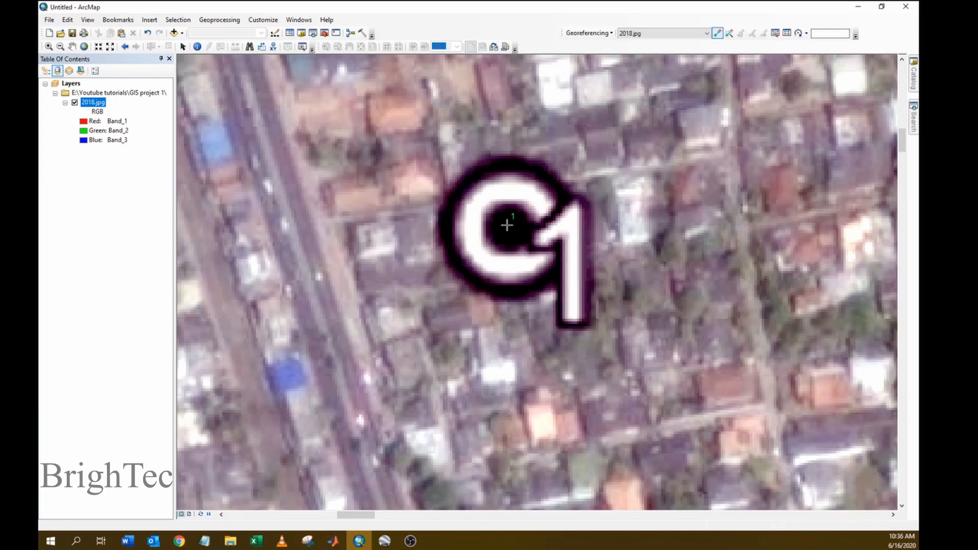
- Open Input X and Y for control point 1, then bring Google Earth Pro forward
{"action": "right_click", "coordinate": [507, 225]}
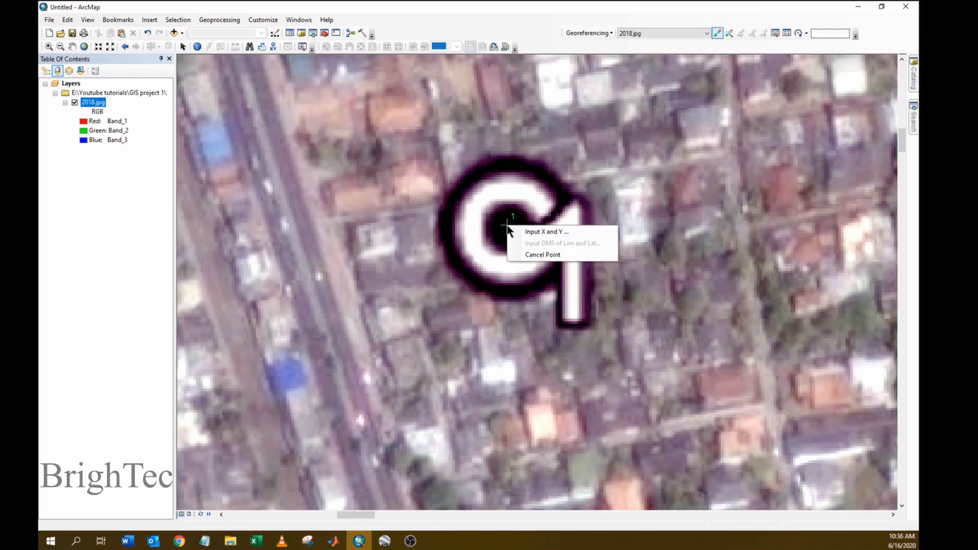
{"action": "left_click", "coordinate": [546, 231]}
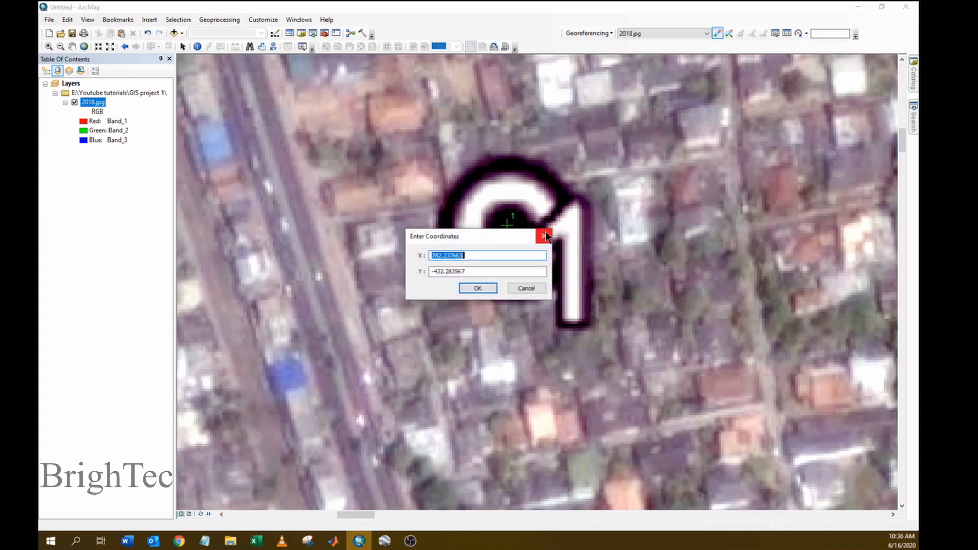
{"action": "left_click_drag", "start_coordinate": [387, 214], "coordinate": [365, 200]}
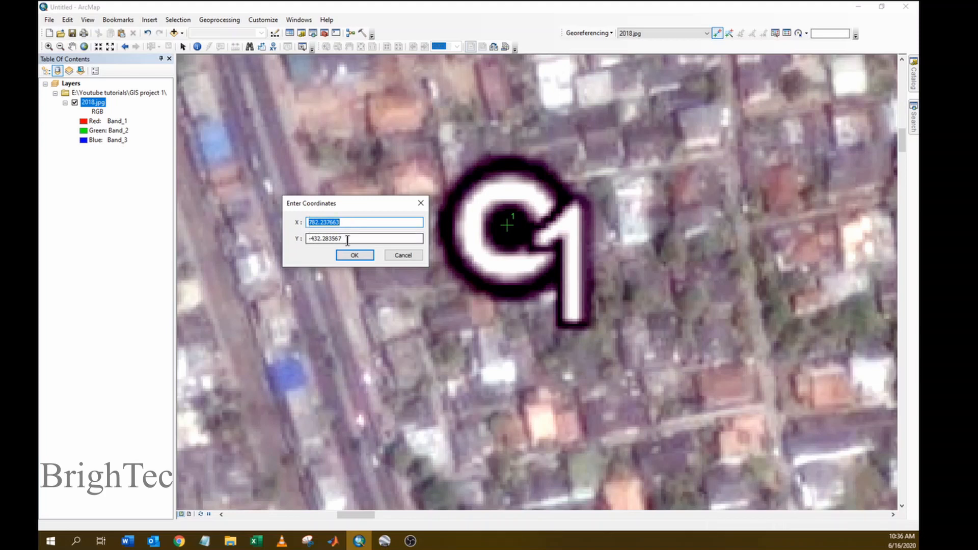
{"action": "mouse_move", "coordinate": [387, 544]}
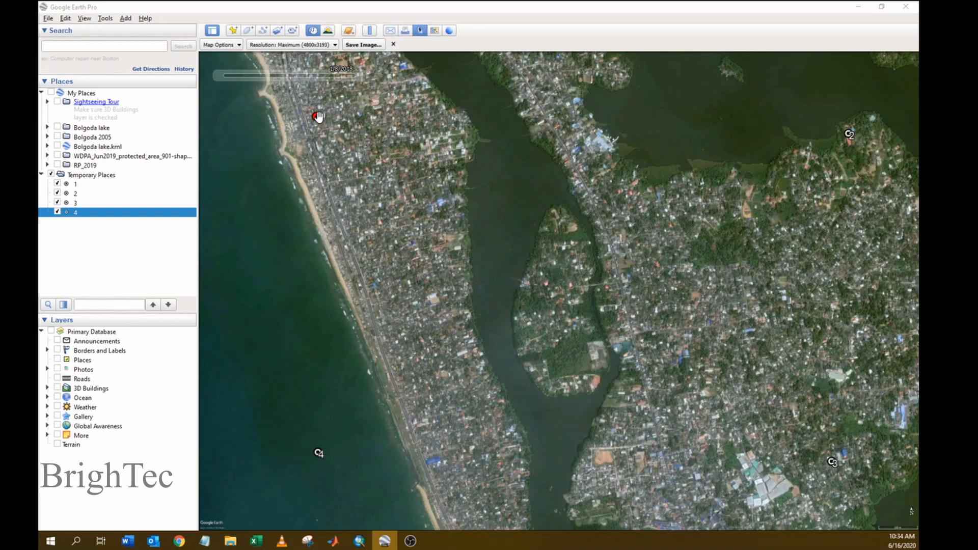
- Open placemark 1's properties to check its coordinates, then cancel
{"action": "right_click", "coordinate": [315, 116]}
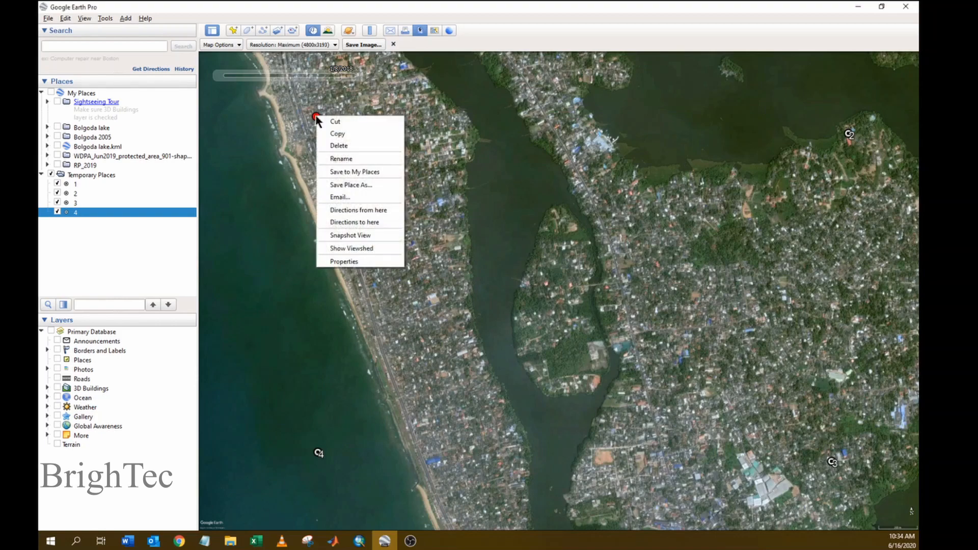
{"action": "left_click", "coordinate": [347, 260]}
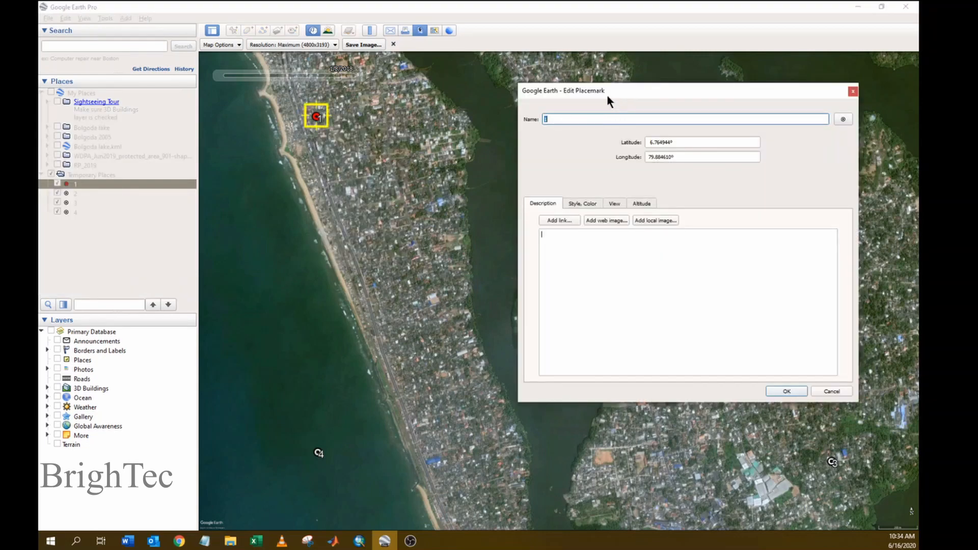
{"action": "left_click_drag", "start_coordinate": [607, 97], "coordinate": [557, 93]}
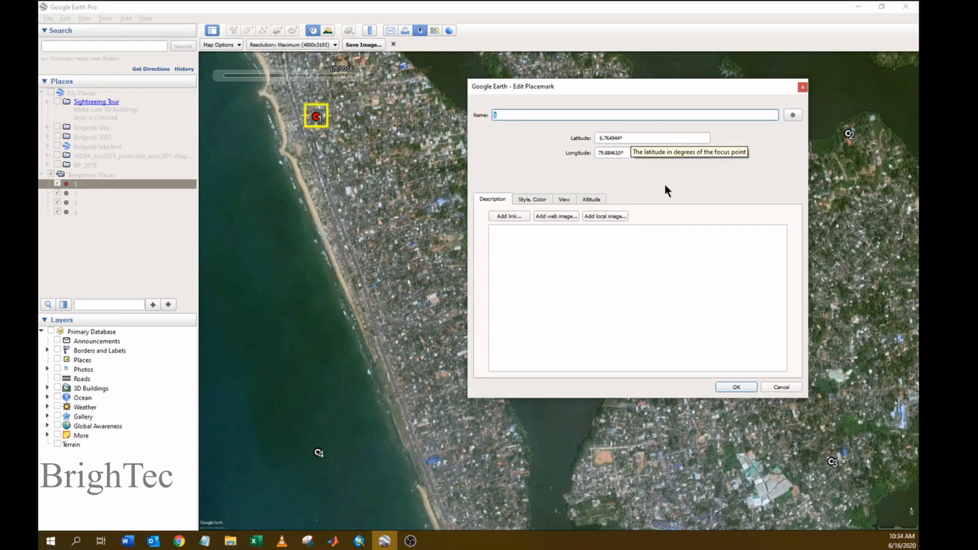
{"action": "left_click", "coordinate": [781, 388]}
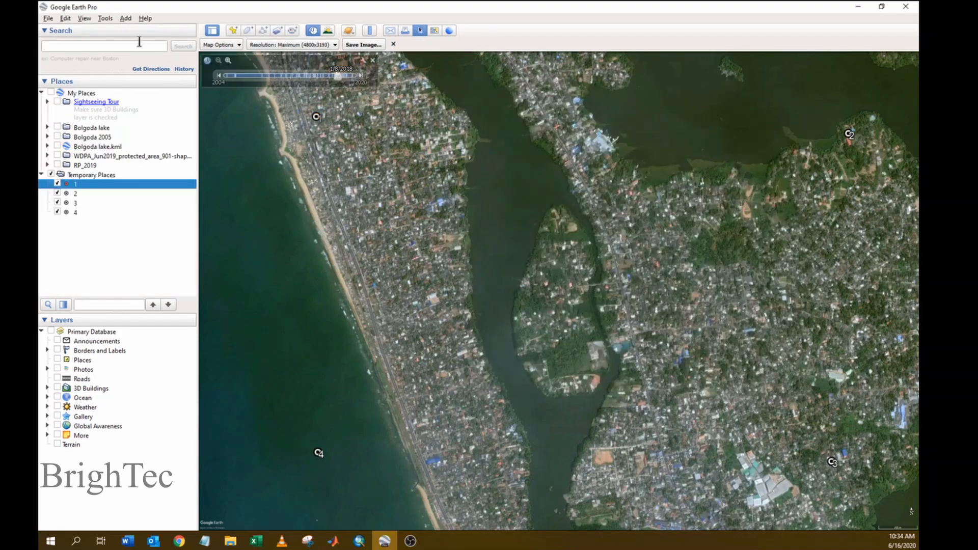
- Set Show Lat/Long to Decimal Degrees in the Google Earth options
{"action": "left_click", "coordinate": [106, 18]}
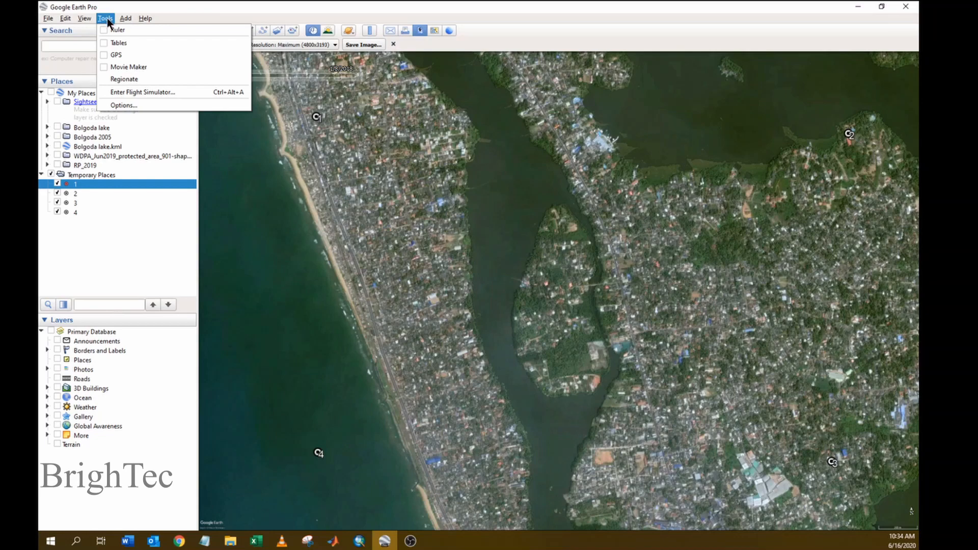
{"action": "left_click", "coordinate": [122, 104]}
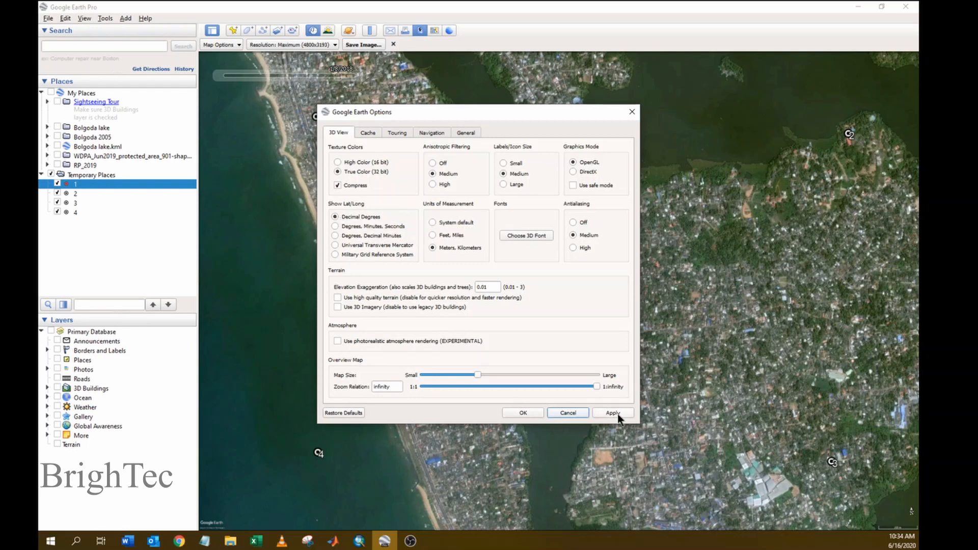
{"action": "left_click", "coordinate": [524, 413]}
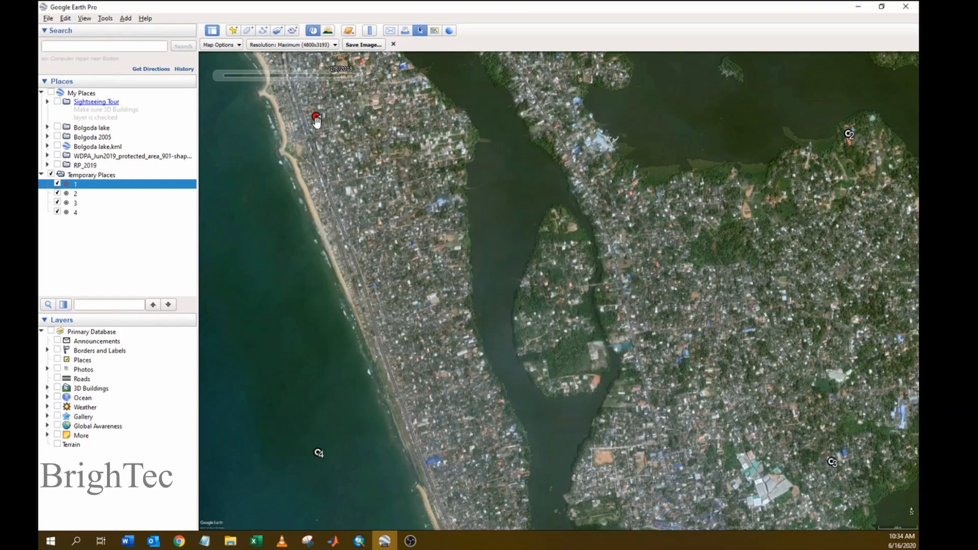
- Open placemark 1's properties in Google Earth Pro and copy its latitude 6.764944°
{"action": "right_click", "coordinate": [317, 117]}
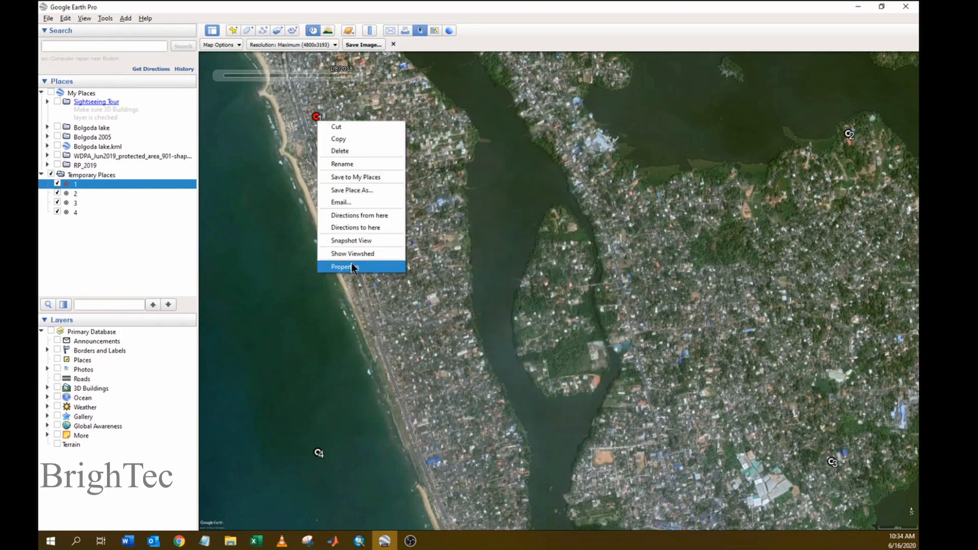
{"action": "left_click", "coordinate": [316, 117]}
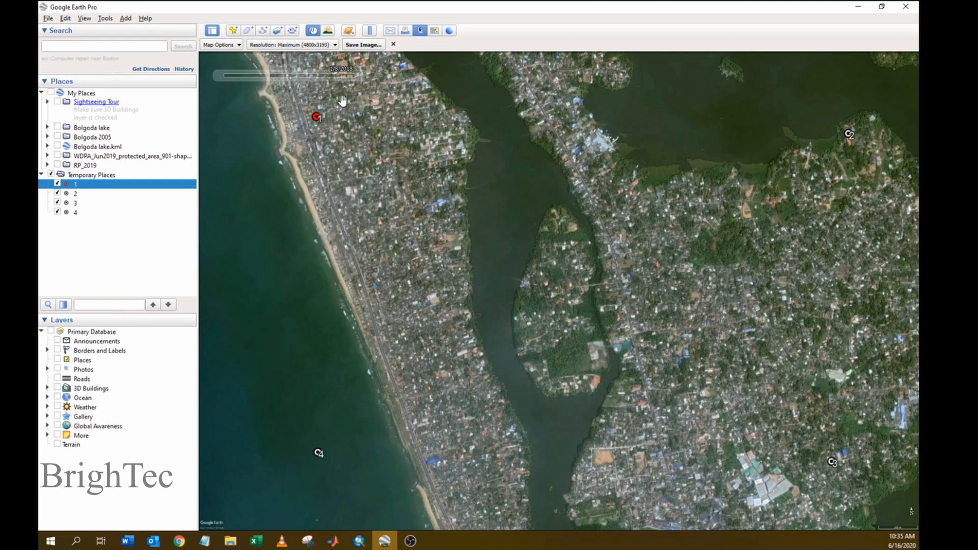
{"action": "right_click", "coordinate": [315, 117]}
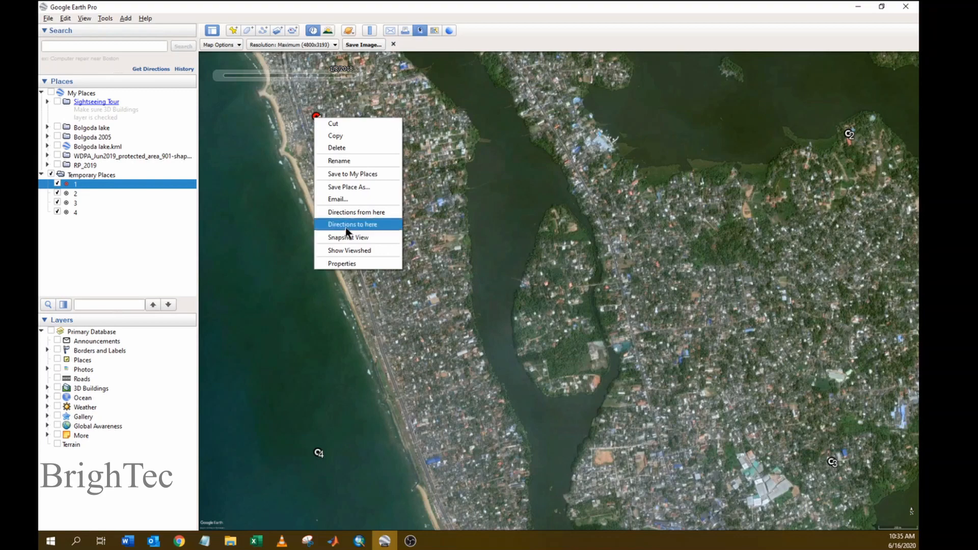
{"action": "left_click", "coordinate": [347, 264]}
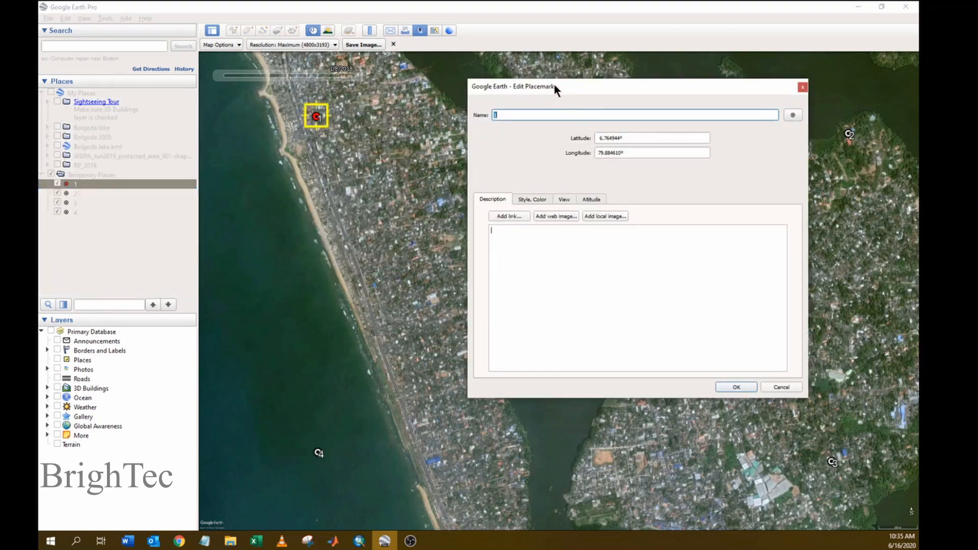
{"action": "left_click_drag", "start_coordinate": [554, 84], "coordinate": [483, 81]}
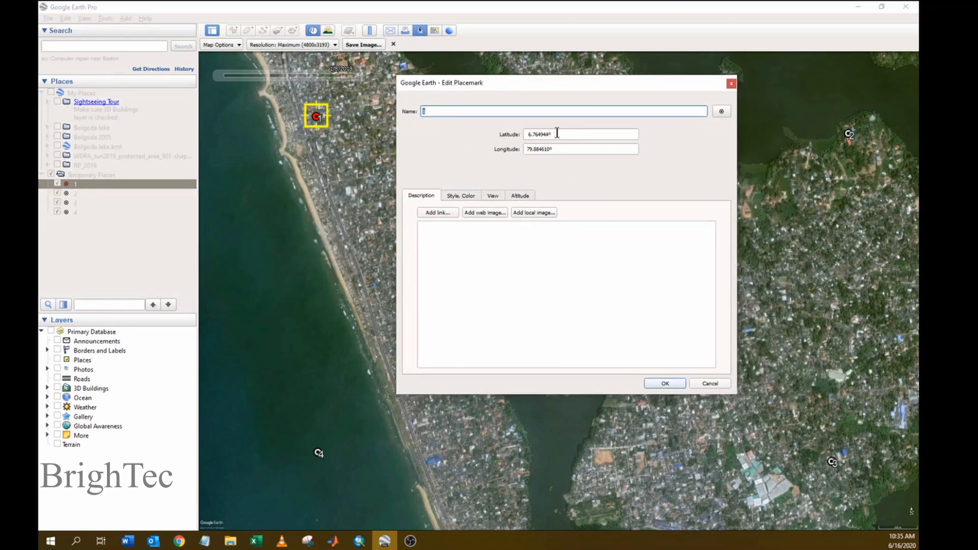
{"action": "left_click_drag", "start_coordinate": [555, 132], "coordinate": [506, 129]}
{"action": "key", "text": "ctrl+c"}
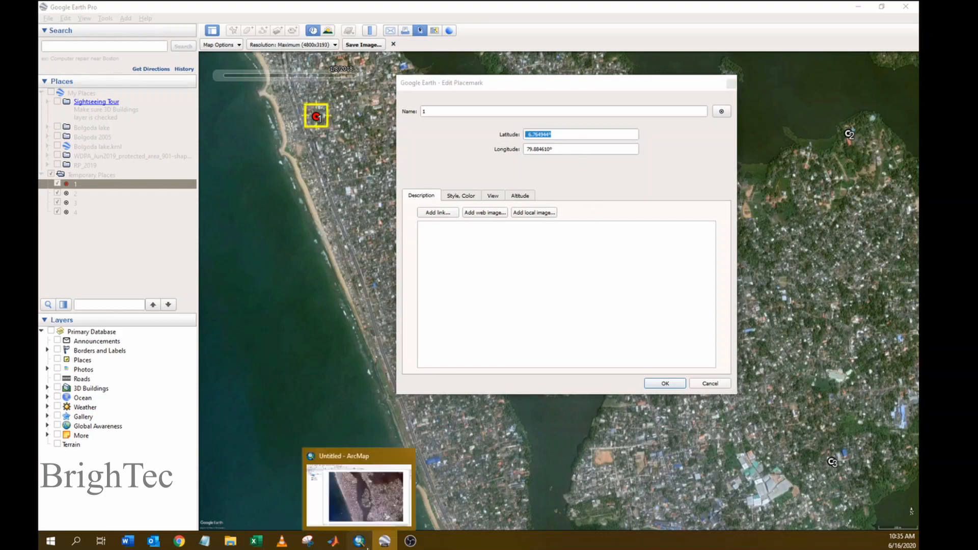
- Paste 6.764944° as control point 1's Y, then copy placemark 1's longitude for X
{"action": "left_click", "coordinate": [359, 541]}
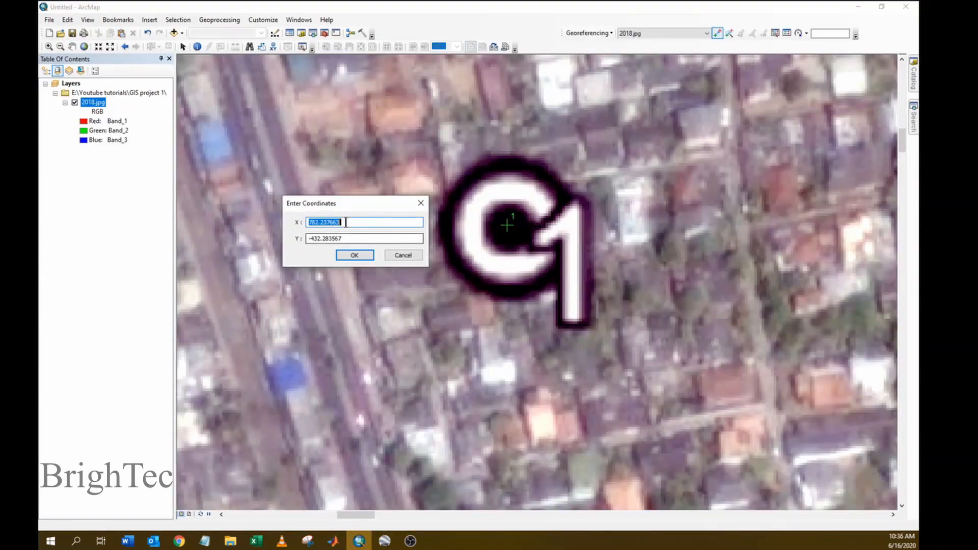
{"action": "left_click", "coordinate": [350, 238]}
{"action": "left_click_drag", "start_coordinate": [350, 238], "coordinate": [277, 239]}
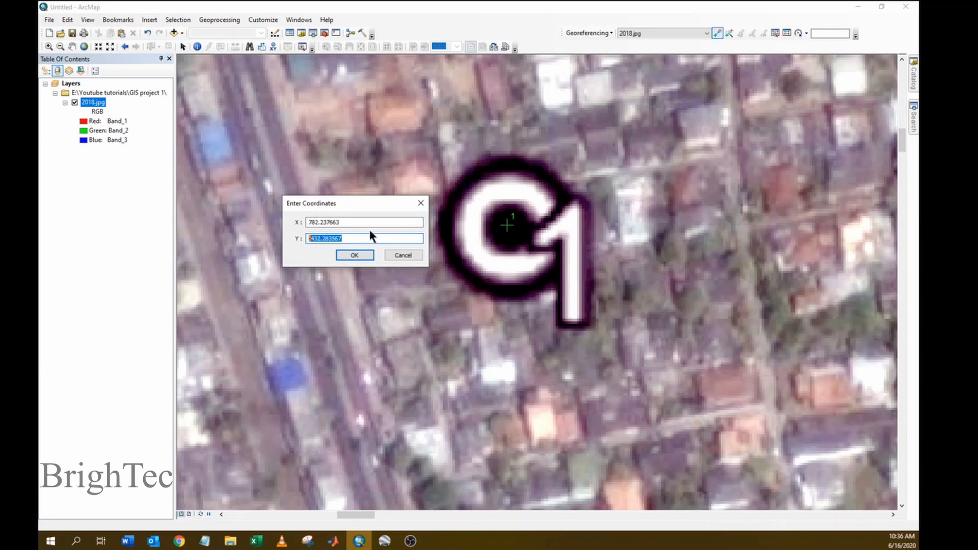
{"action": "key", "text": "ctrl+v"}
{"action": "left_click", "coordinate": [384, 541]}
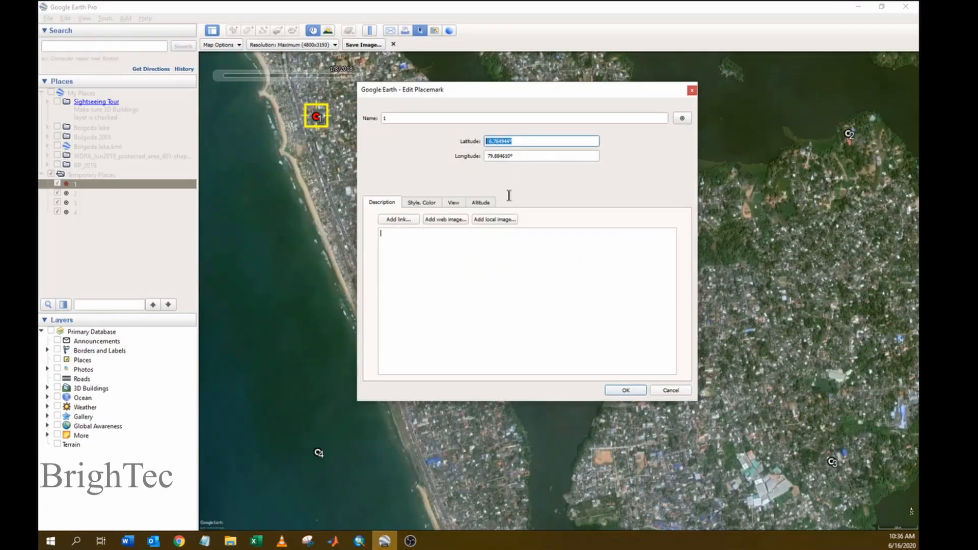
{"action": "left_click_drag", "start_coordinate": [518, 155], "coordinate": [465, 156]}
{"action": "key", "text": "ctrl+c"}
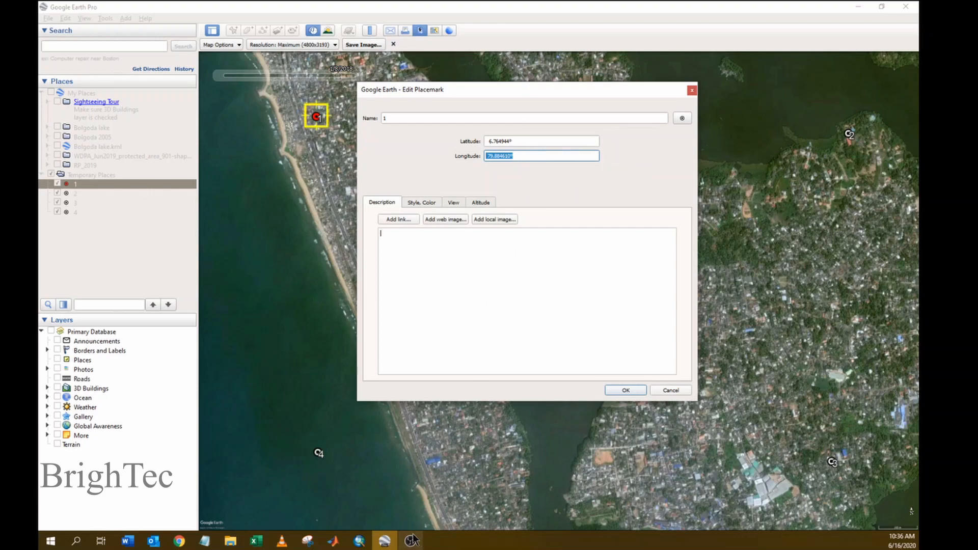
{"action": "left_click", "coordinate": [365, 542]}
{"action": "left_click_drag", "start_coordinate": [347, 222], "coordinate": [272, 222]}
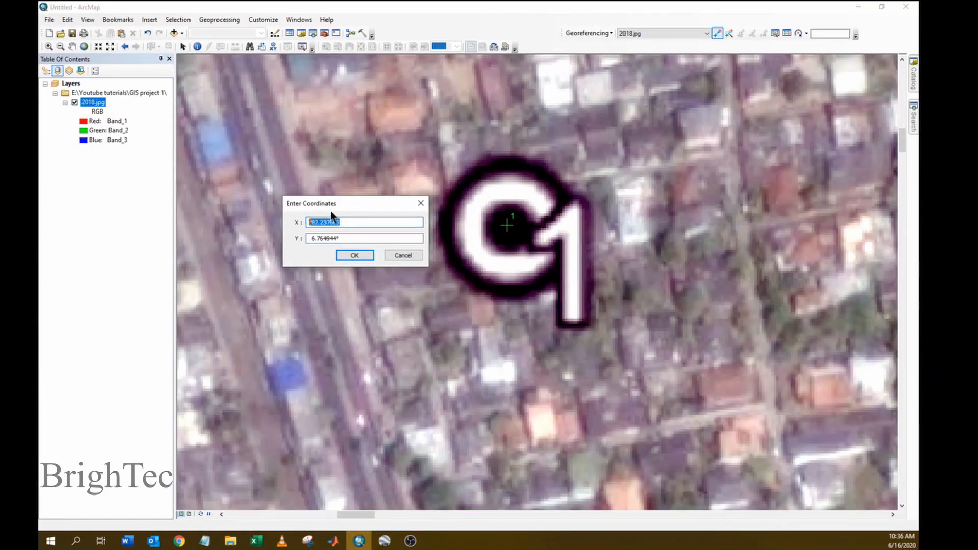
- Paste longitude 79.884610° as X and confirm control point 1's coordinates
{"action": "key", "text": "ctrl+v"}
{"action": "left_click", "coordinate": [358, 254]}
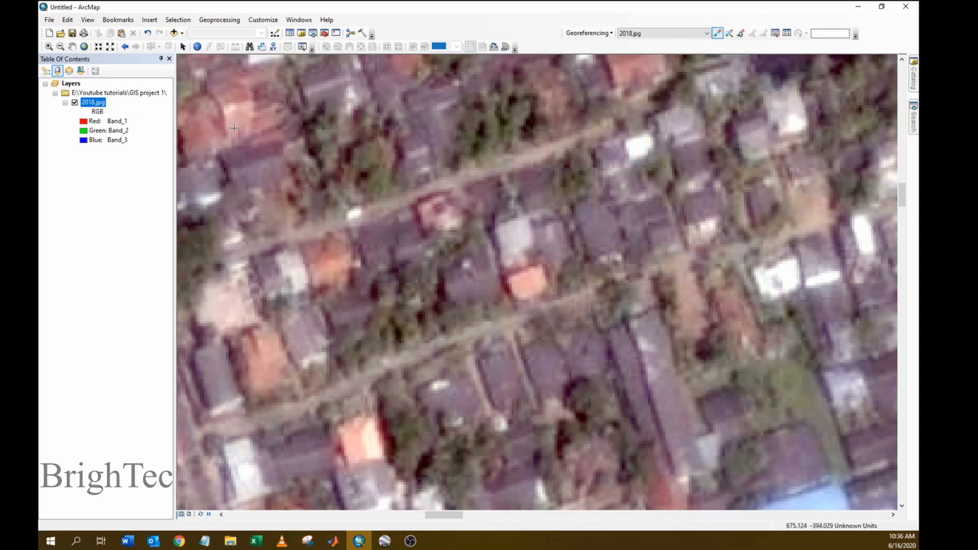
{"action": "right_click", "coordinate": [95, 103]}
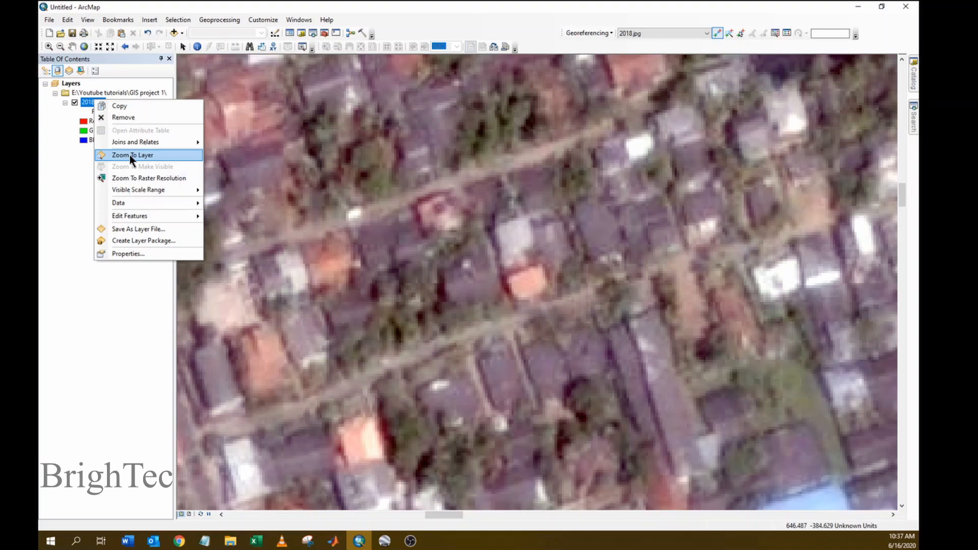
- Zoom to the full 2018.jpg, zoom in on C2, and place control point 2 at its centre
{"action": "left_click", "coordinate": [129, 154]}
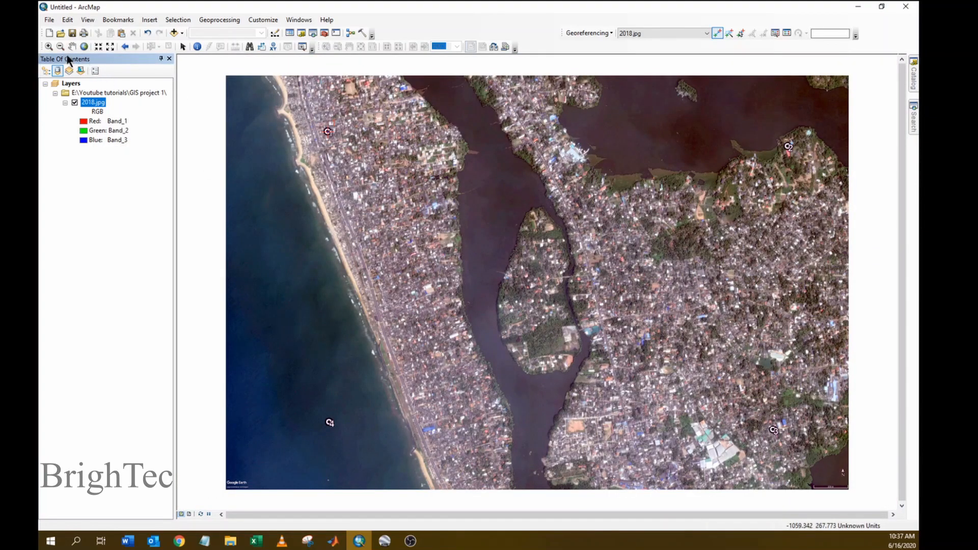
{"action": "left_click", "coordinate": [49, 46]}
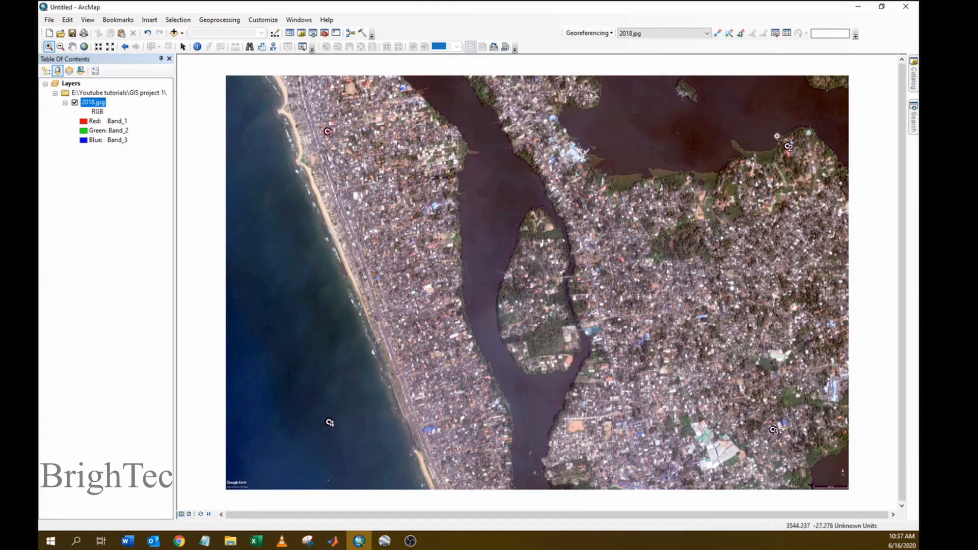
{"action": "left_click_drag", "start_coordinate": [775, 135], "coordinate": [806, 159]}
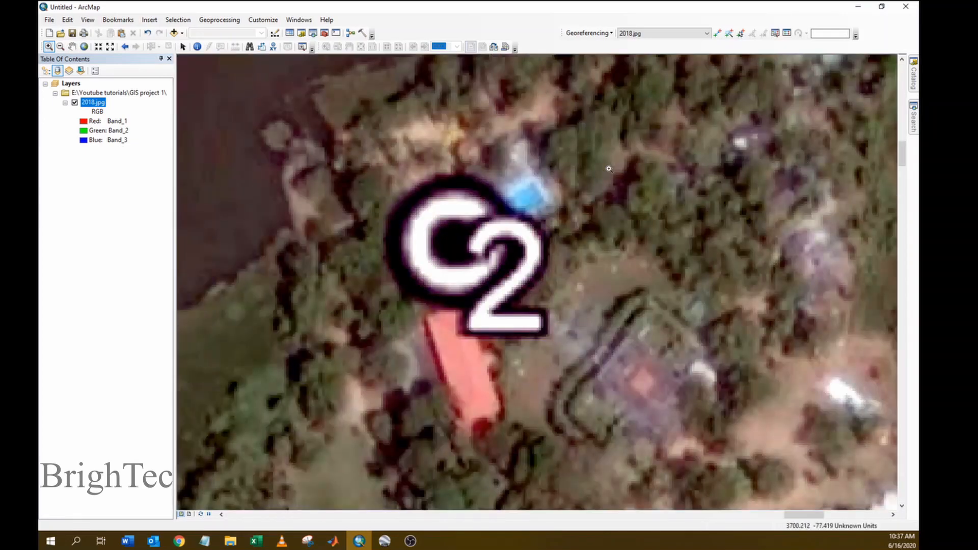
{"action": "left_click", "coordinate": [717, 33]}
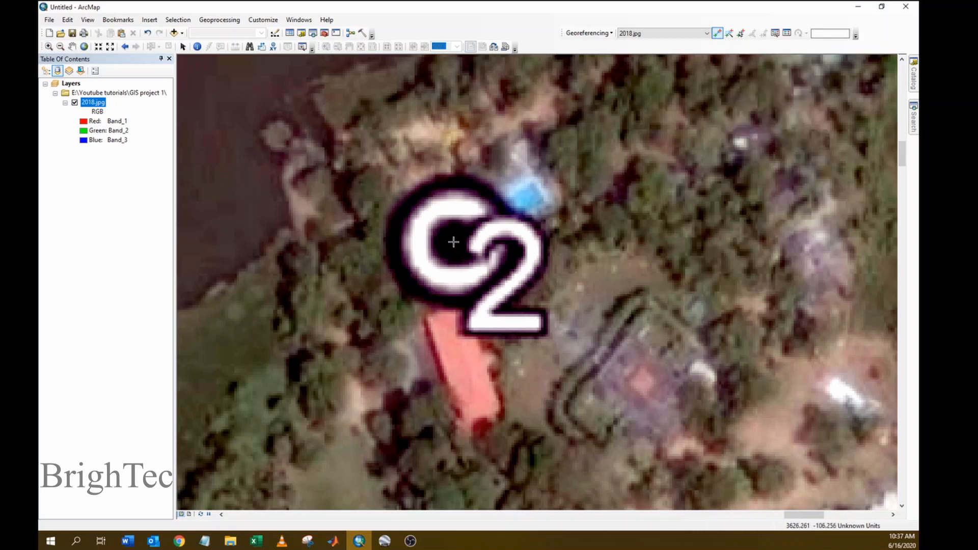
{"action": "left_click", "coordinate": [454, 242]}
{"action": "right_click", "coordinate": [454, 242]}
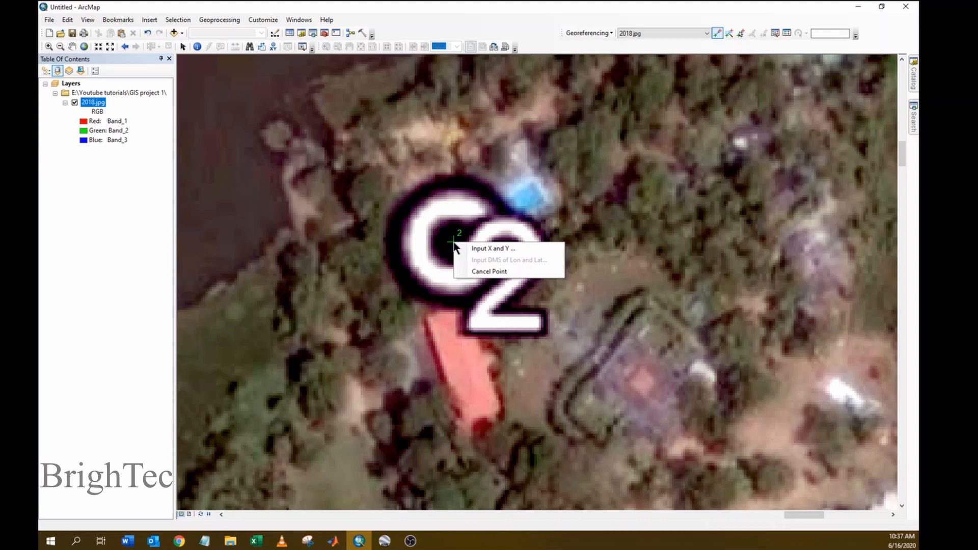
- Open coordinate entry for point 2 and copy placemark 2's latitude 6.764177° from Google Earth
{"action": "left_click", "coordinate": [488, 248]}
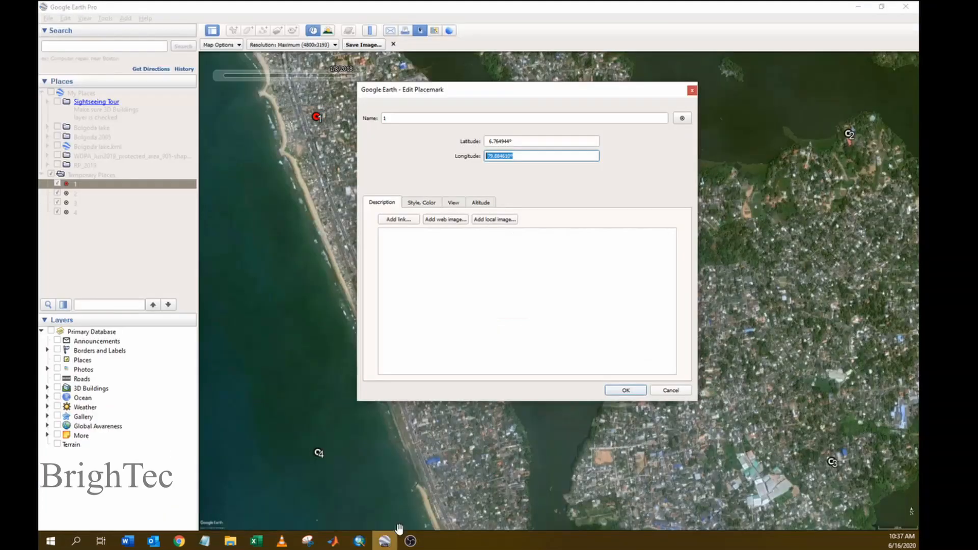
{"action": "left_click", "coordinate": [384, 541]}
{"action": "left_click", "coordinate": [692, 92]}
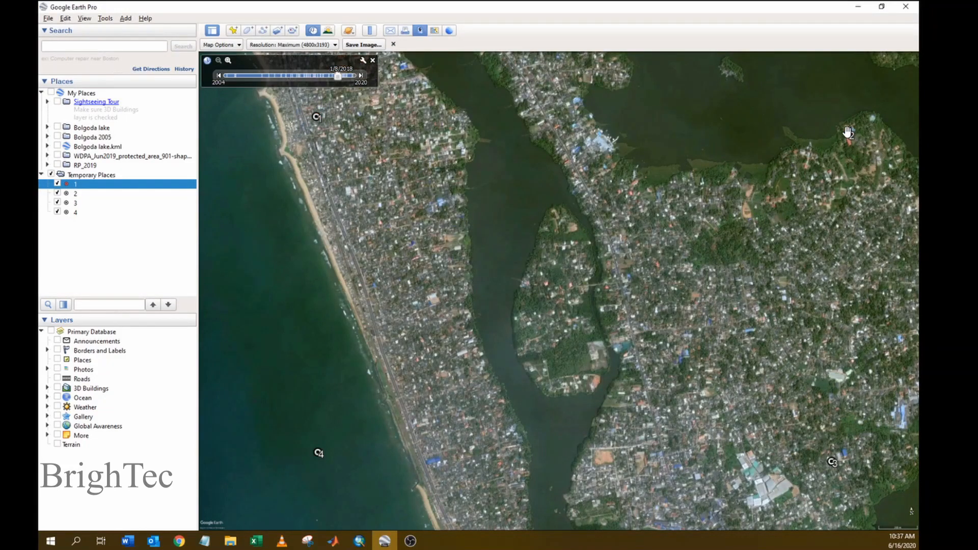
{"action": "right_click", "coordinate": [847, 132]}
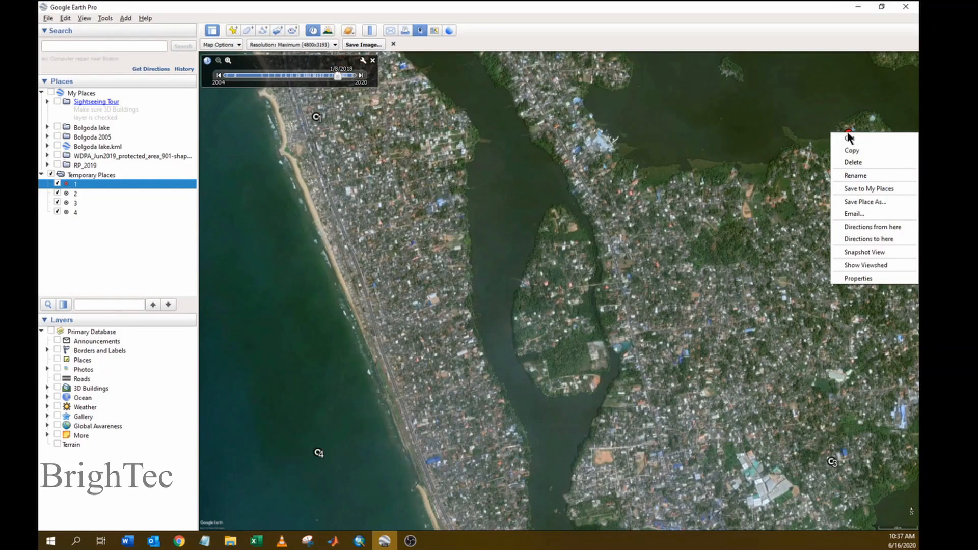
{"action": "left_click", "coordinate": [860, 278]}
{"action": "left_click_drag", "start_coordinate": [524, 142], "coordinate": [492, 141]}
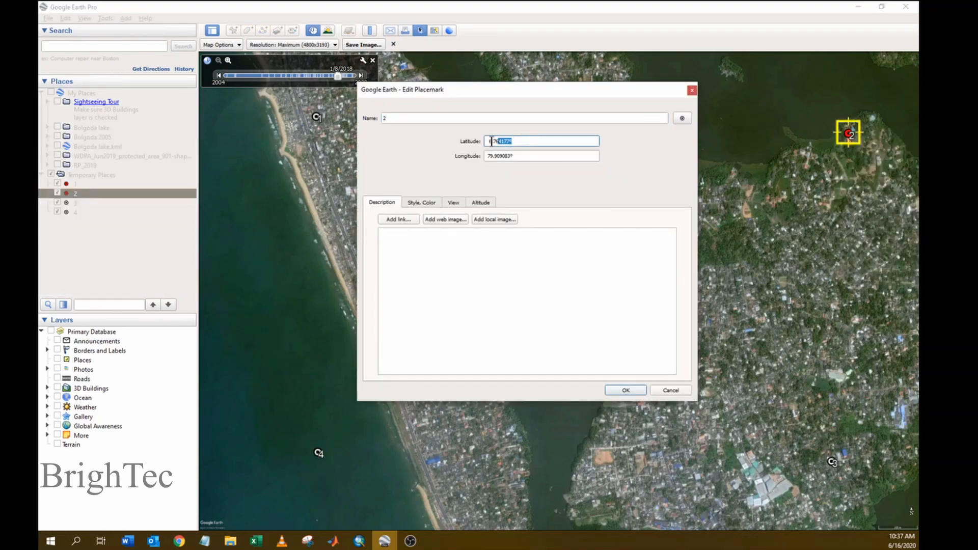
{"action": "double_click", "coordinate": [492, 141]}
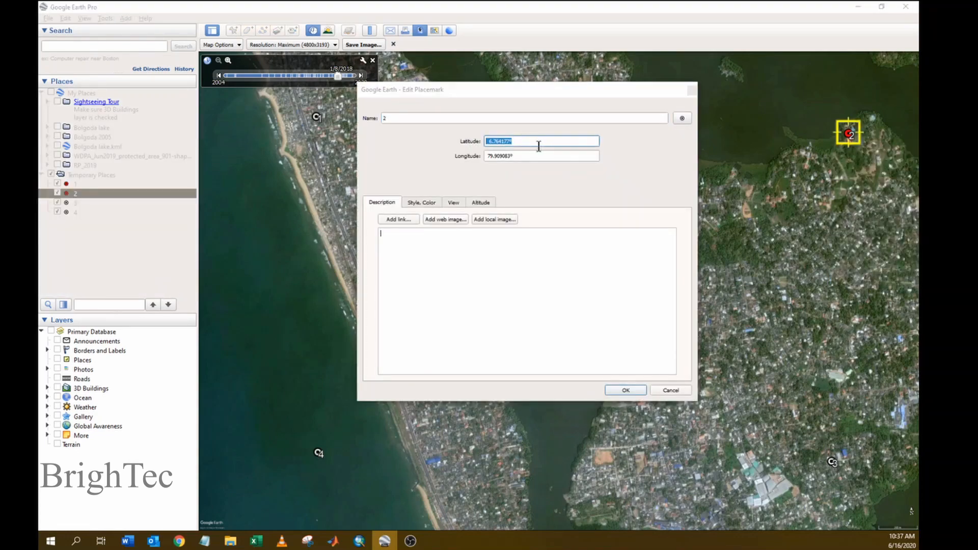
{"action": "key", "text": "alt+Tab"}
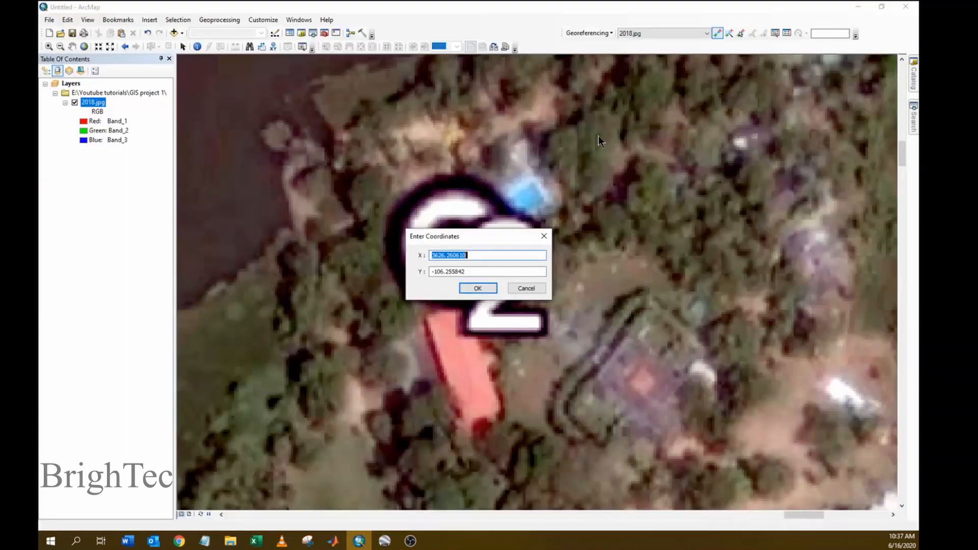
- Set Y to 6.764177° and X to longitude 79.909083°, then confirm control point 2
{"action": "left_click", "coordinate": [477, 255]}
{"action": "left_click_drag", "start_coordinate": [473, 271], "coordinate": [430, 272]}
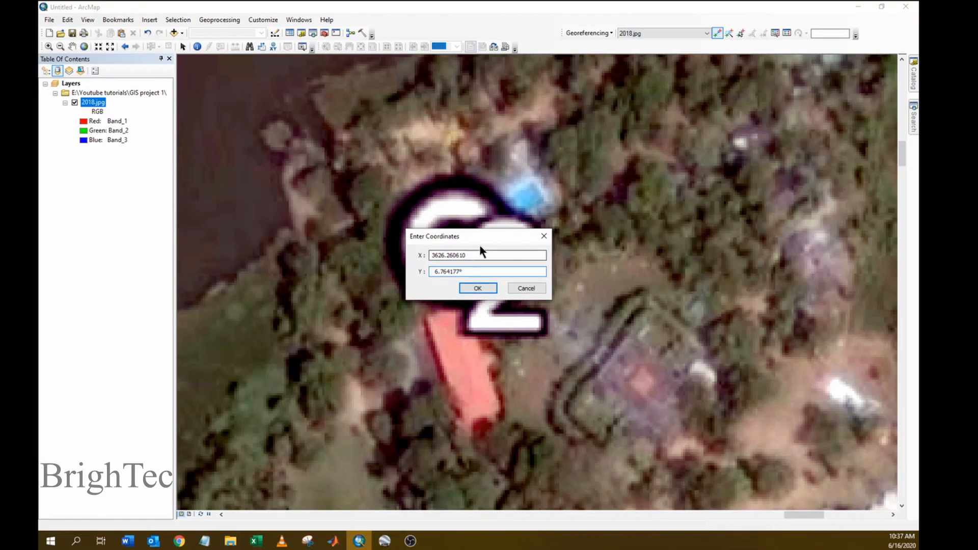
{"action": "key", "text": "alt+Tab"}
{"action": "left_click_drag", "start_coordinate": [527, 155], "coordinate": [456, 154]}
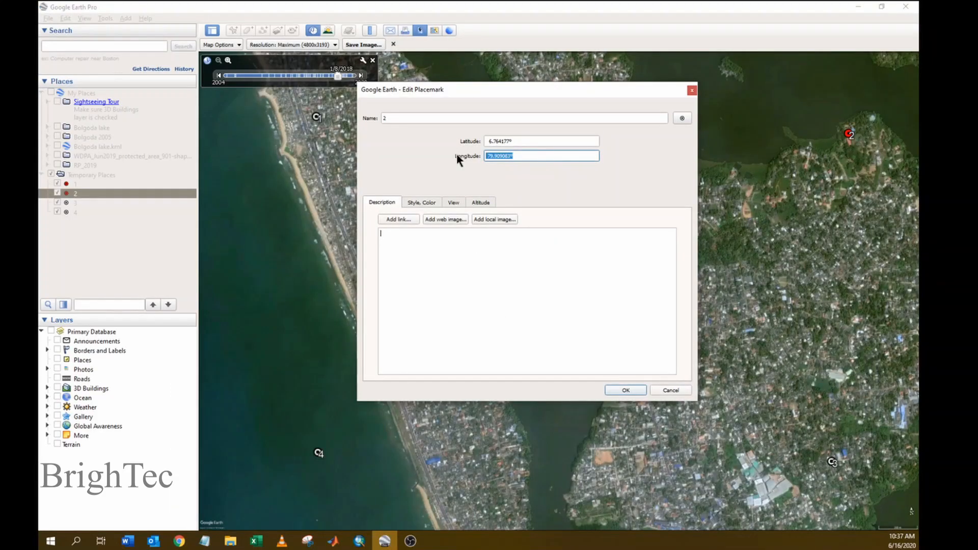
{"action": "key", "text": "alt+Tab"}
{"action": "left_click_drag", "start_coordinate": [476, 255], "coordinate": [408, 252]}
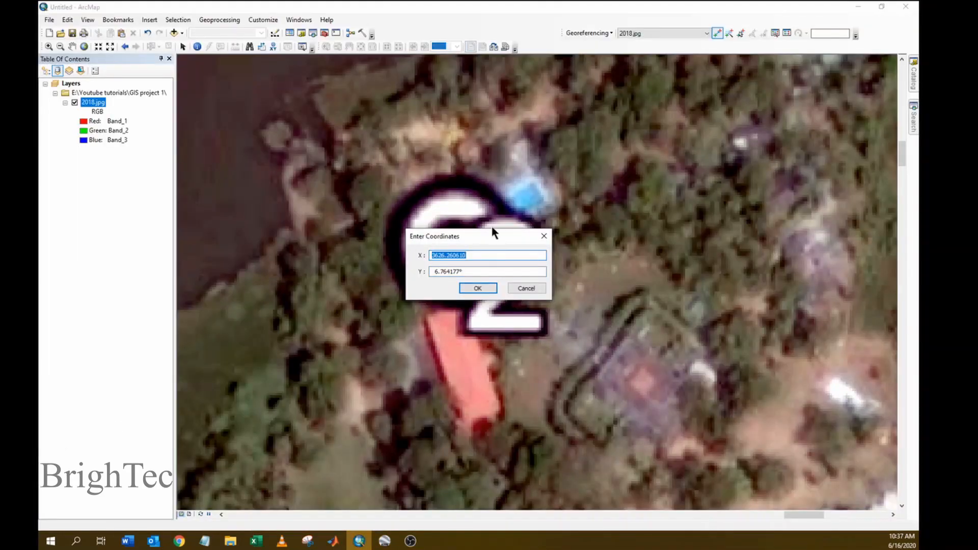
{"action": "key", "text": "ctrl+v"}
{"action": "left_click", "coordinate": [479, 288]}
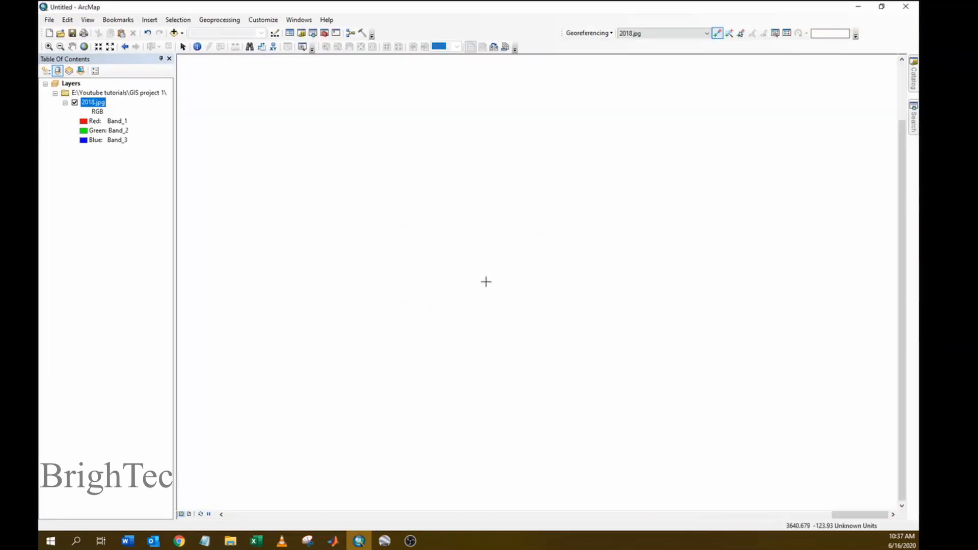
- Zoom to the full 2018.jpg, zoom toward C3, and place control point 3 on the marker
{"action": "right_click", "coordinate": [102, 103]}
{"action": "left_click", "coordinate": [136, 156]}
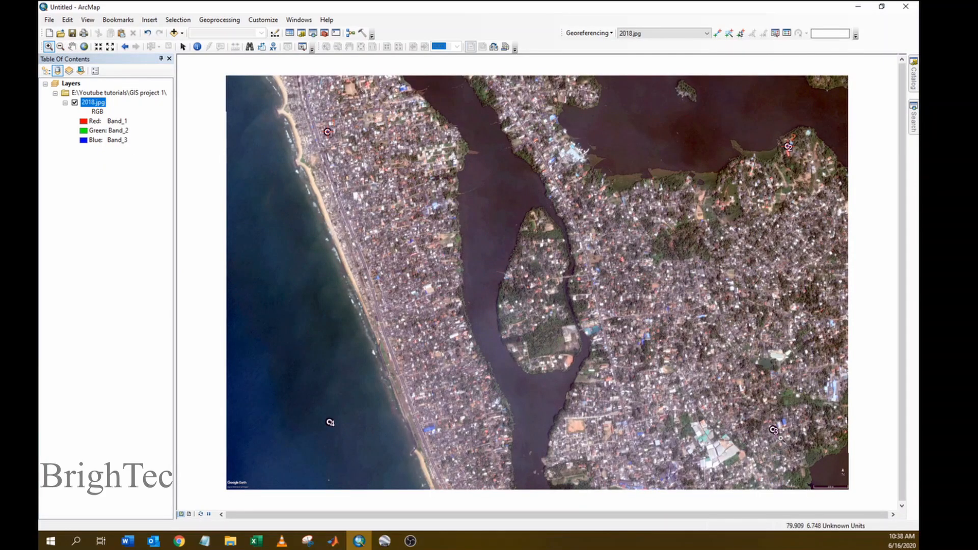
{"action": "left_click", "coordinate": [774, 430]}
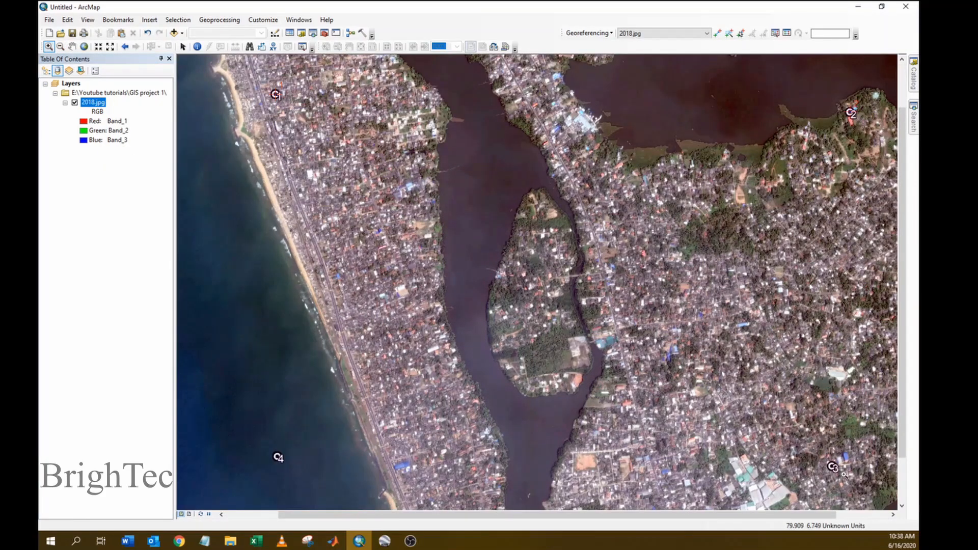
{"action": "scroll", "coordinate": [844, 475], "scroll_direction": "down", "scroll_amount": 2}
{"action": "scroll", "coordinate": [835, 468], "scroll_direction": "down", "scroll_amount": 3}
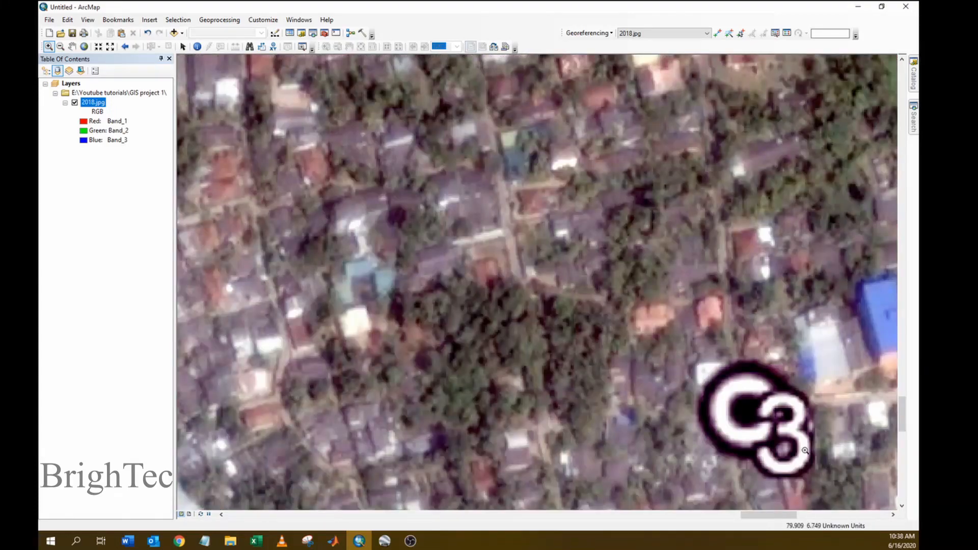
{"action": "left_click", "coordinate": [717, 33]}
{"action": "left_click", "coordinate": [745, 410]}
{"action": "right_click", "coordinate": [745, 411]}
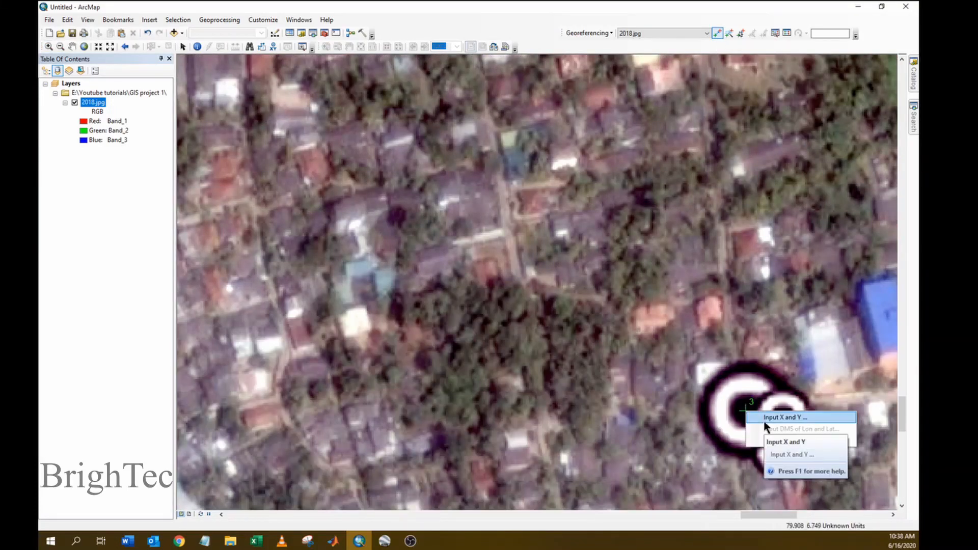
- Open coordinate entry for point 3 and paste placemark 3's latitude 6.749197 as Y
{"action": "left_click", "coordinate": [763, 420]}
{"action": "left_click", "coordinate": [384, 541]}
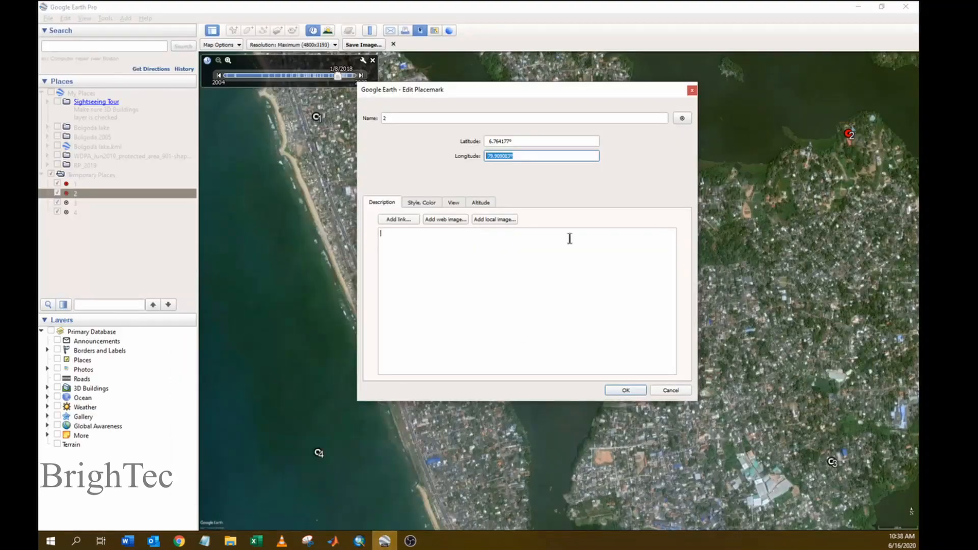
{"action": "left_click", "coordinate": [691, 91]}
{"action": "right_click", "coordinate": [832, 461]}
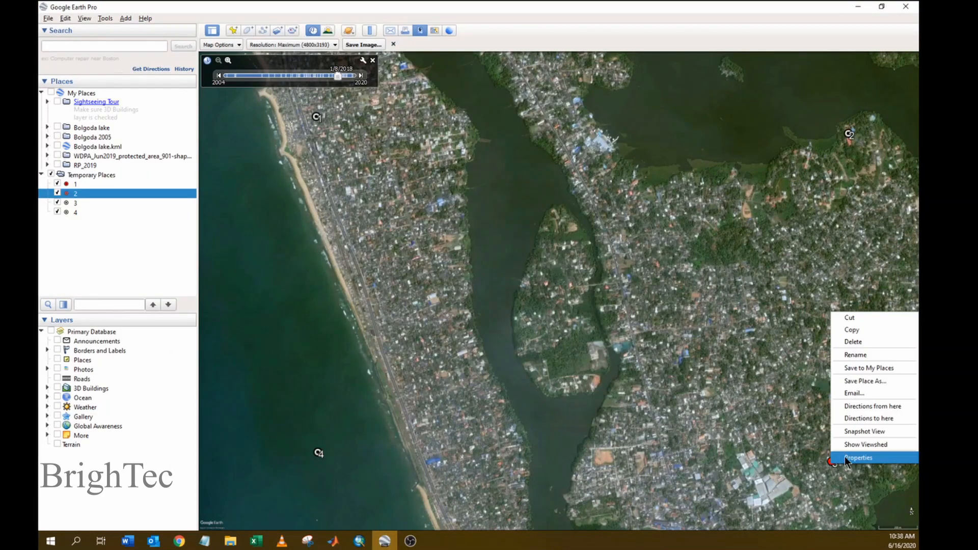
{"action": "left_click", "coordinate": [845, 457]}
{"action": "left_click_drag", "start_coordinate": [530, 142], "coordinate": [461, 141]}
{"action": "key", "text": "ctrl+c"}
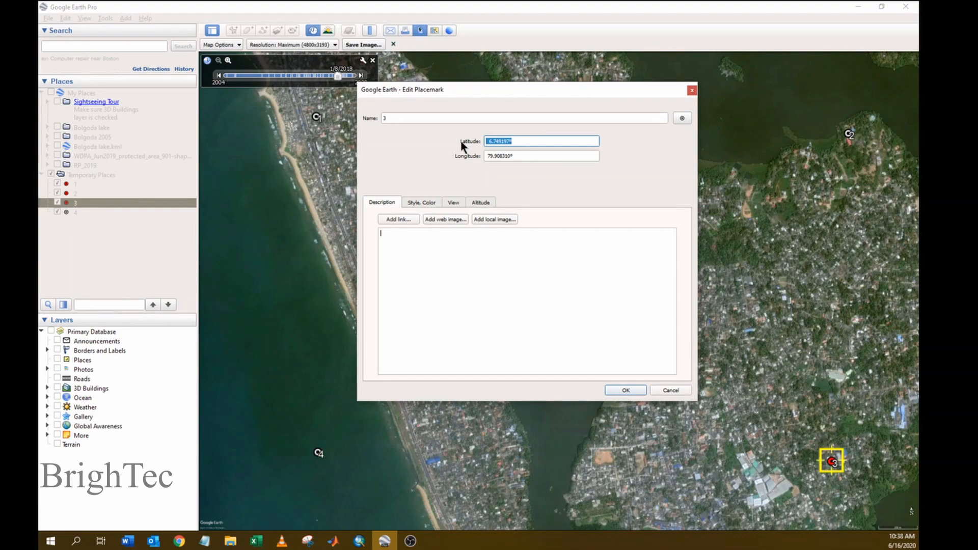
{"action": "key", "text": "alt+Tab"}
{"action": "left_click_drag", "start_coordinate": [476, 270], "coordinate": [399, 270]}
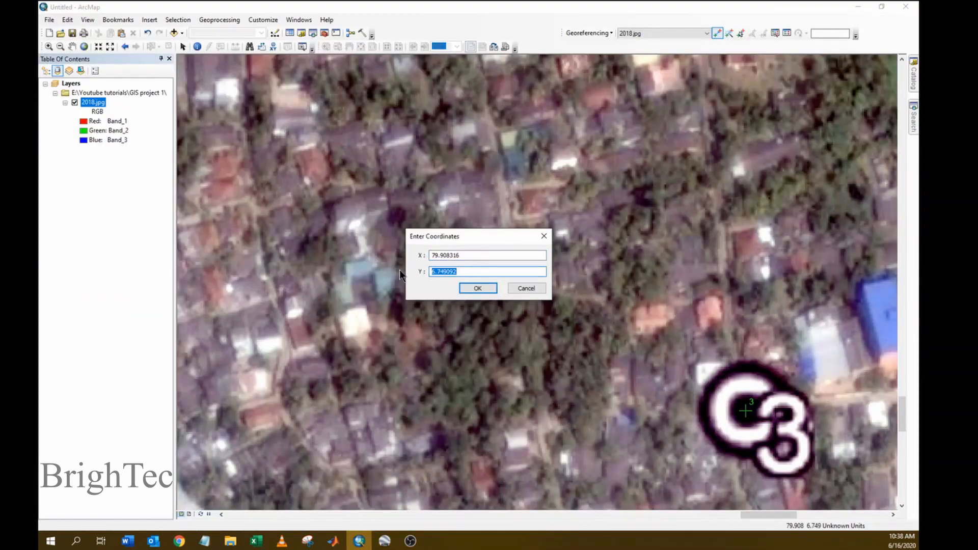
{"action": "key", "text": "ctrl+v"}
- Paste placemark 3's longitude 79.908310 as X and confirm control point 3
{"action": "key", "text": "alt+Tab"}
{"action": "left_click_drag", "start_coordinate": [530, 156], "coordinate": [464, 155]}
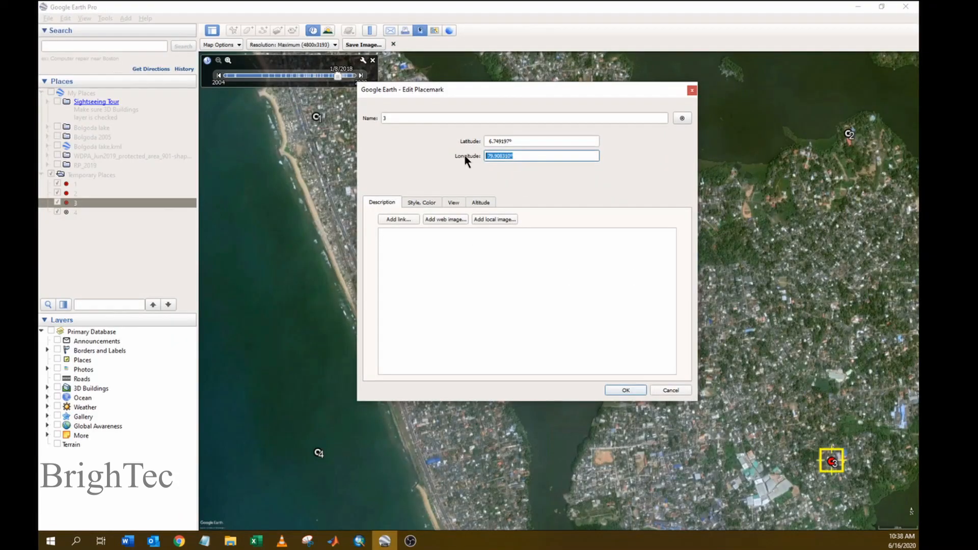
{"action": "key", "text": "ctrl+c"}
{"action": "key", "text": "alt+Tab"}
{"action": "left_click_drag", "start_coordinate": [542, 255], "coordinate": [400, 255]}
{"action": "key", "text": "ctrl+v"}
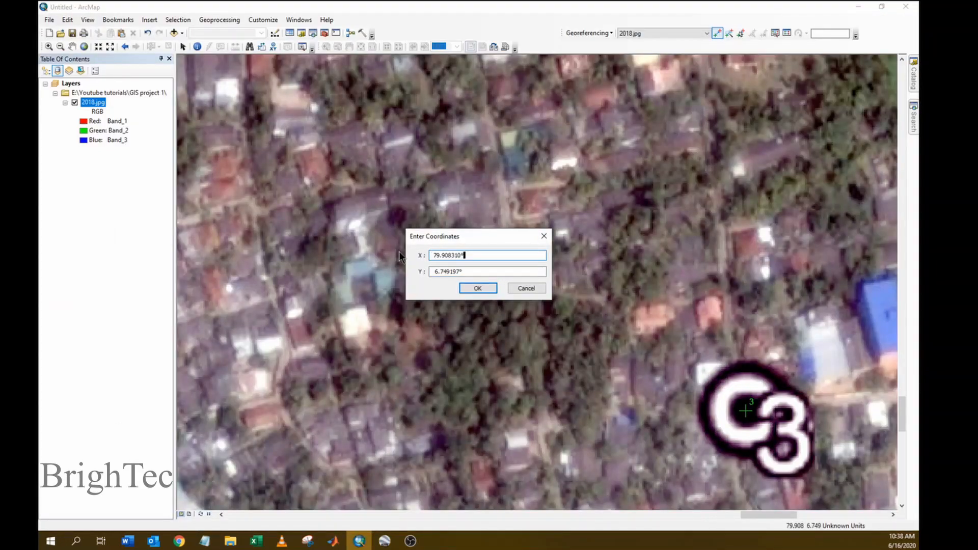
{"action": "left_click", "coordinate": [477, 289]}
{"action": "right_click", "coordinate": [109, 103]}
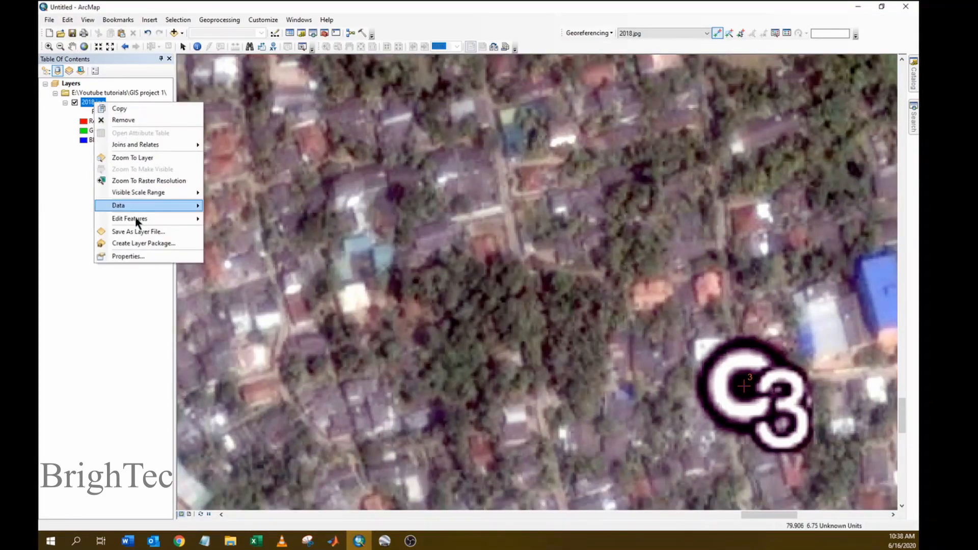
- Zoom to the full 2018.jpg, zoom in on the offshore C4 marker, and place control point 4
{"action": "left_click", "coordinate": [131, 159]}
{"action": "left_click", "coordinate": [49, 46]}
{"action": "left_click_drag", "start_coordinate": [322, 416], "coordinate": [341, 430]}
{"action": "left_click", "coordinate": [329, 423]}
{"action": "scroll", "coordinate": [273, 465], "scroll_direction": "down", "scroll_amount": 3}
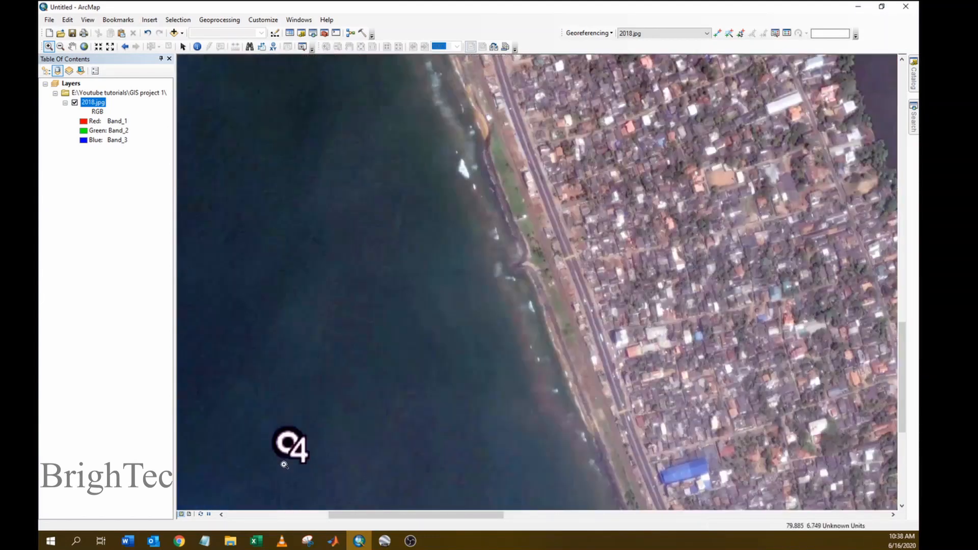
{"action": "scroll", "coordinate": [286, 455], "scroll_direction": "down", "scroll_amount": 3}
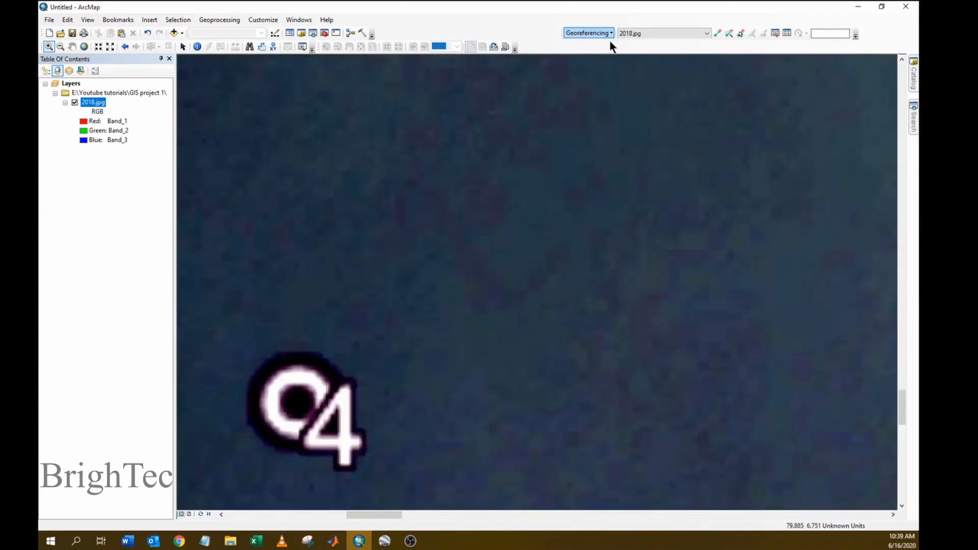
{"action": "left_click", "coordinate": [717, 34]}
{"action": "left_click", "coordinate": [295, 403]}
- Enter placemark 4's coordinates, Y 6.749618 and X 79.884684, and confirm control point 4
{"action": "left_click", "coordinate": [331, 408]}
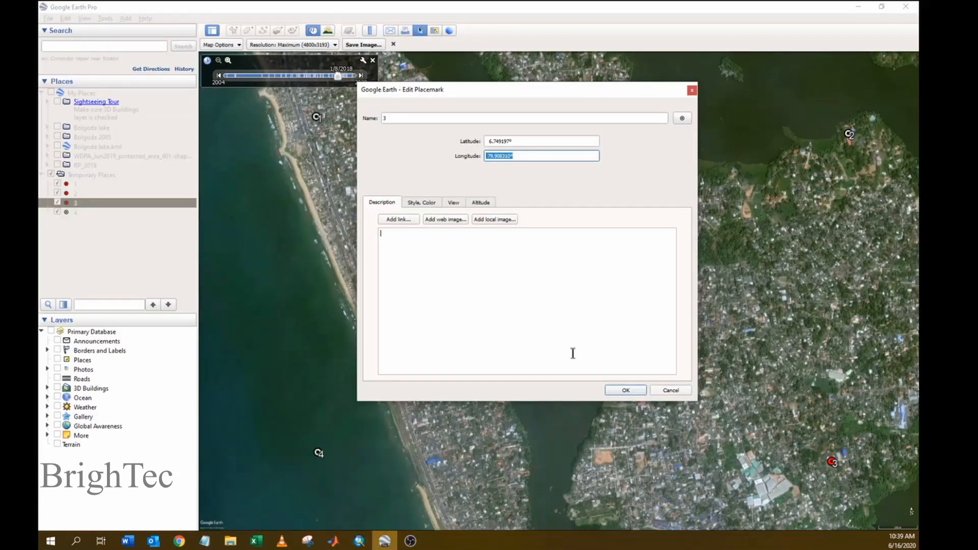
{"action": "key", "text": "Escape"}
{"action": "right_click", "coordinate": [320, 454]}
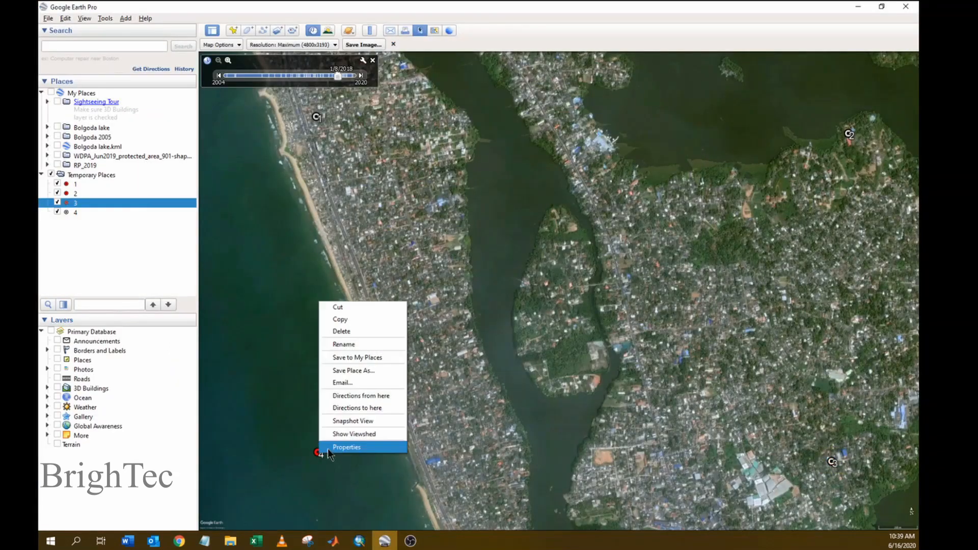
{"action": "left_click", "coordinate": [339, 449]}
{"action": "key", "text": "Tab"}
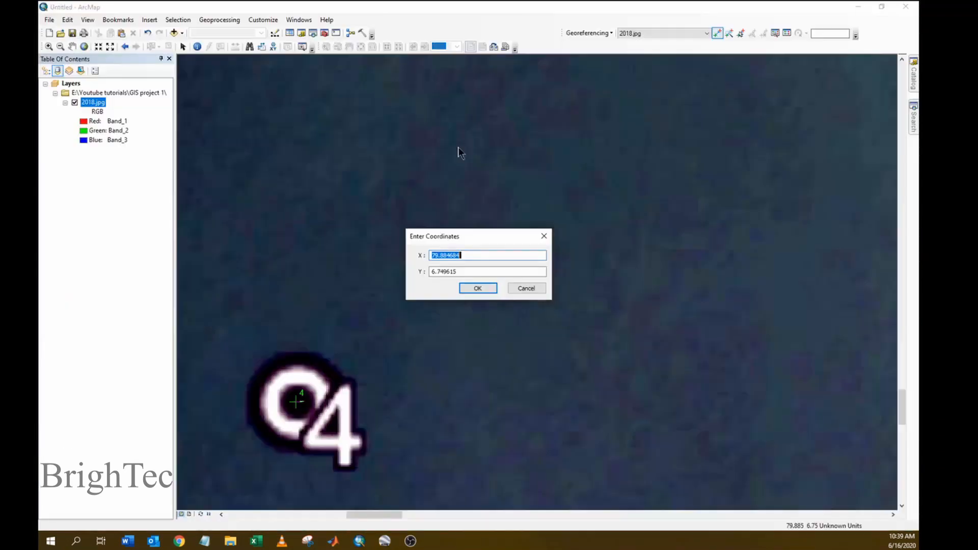
{"action": "key", "text": "Tab"}
{"action": "key", "text": "ctrl+v"}
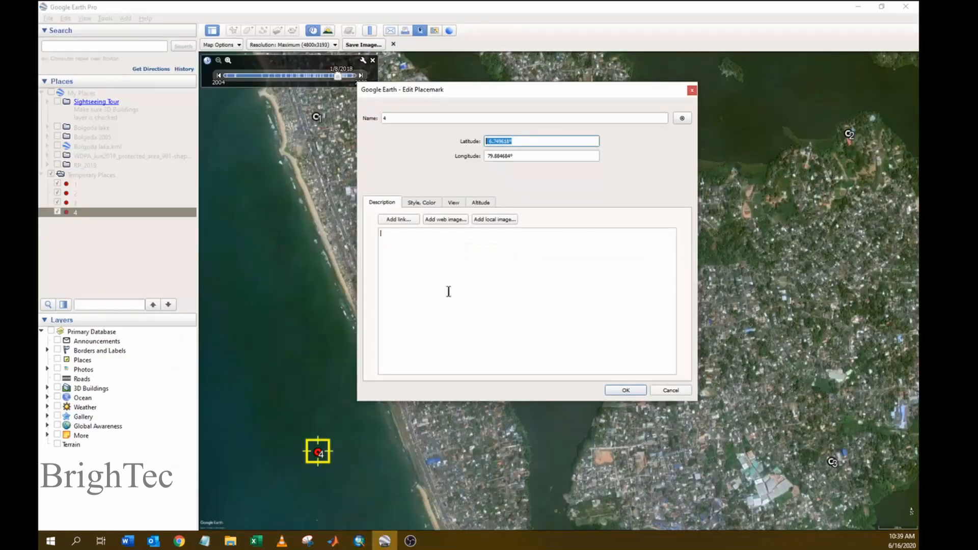
{"action": "key", "text": "Tab"}
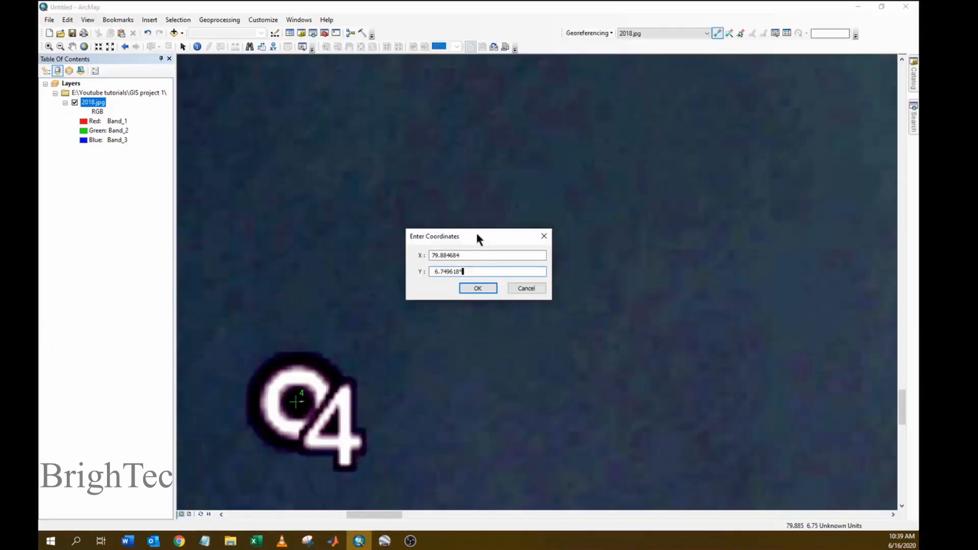
{"action": "left_click_drag", "start_coordinate": [465, 255], "coordinate": [408, 253]}
{"action": "key", "text": "ctrl+v"}
{"action": "left_click", "coordinate": [479, 290]}
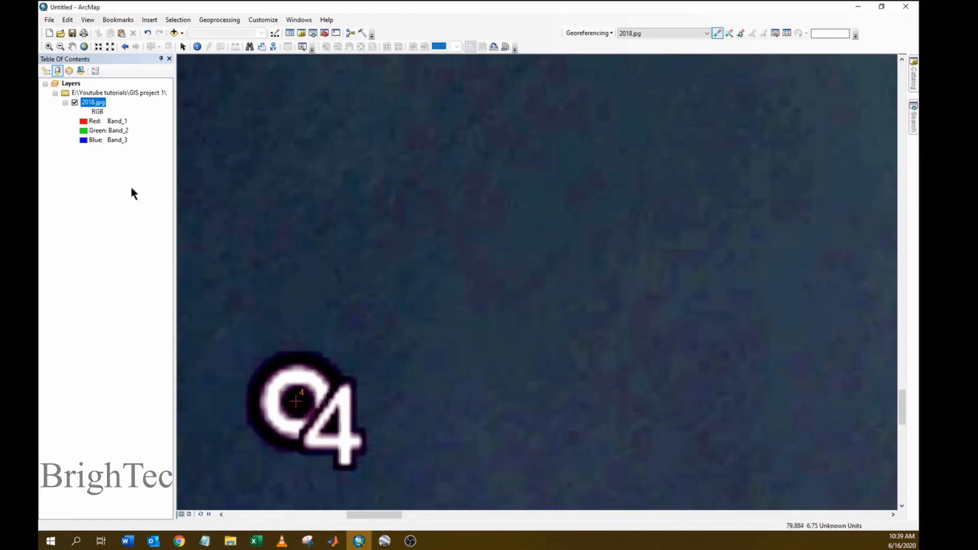
- Zoom to the 2018.jpg layer to see all four control points
{"action": "right_click", "coordinate": [89, 103]}
{"action": "left_click", "coordinate": [117, 158]}
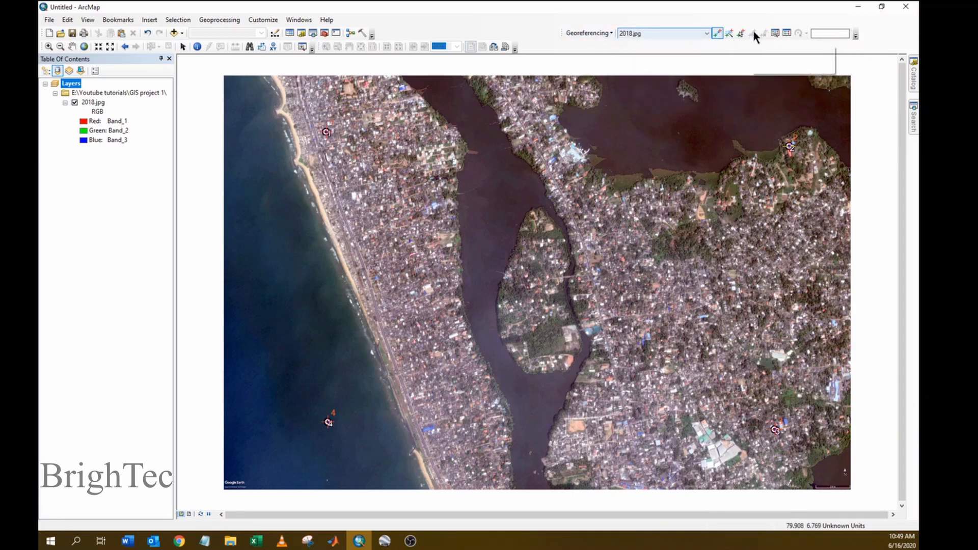
{"action": "left_click", "coordinate": [786, 33]}
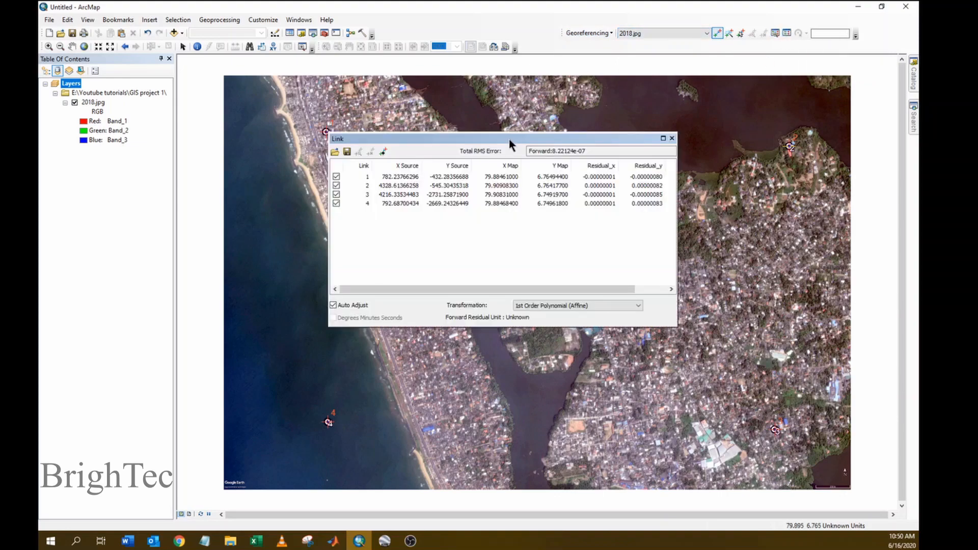
{"action": "left_click_drag", "start_coordinate": [509, 138], "coordinate": [530, 132]}
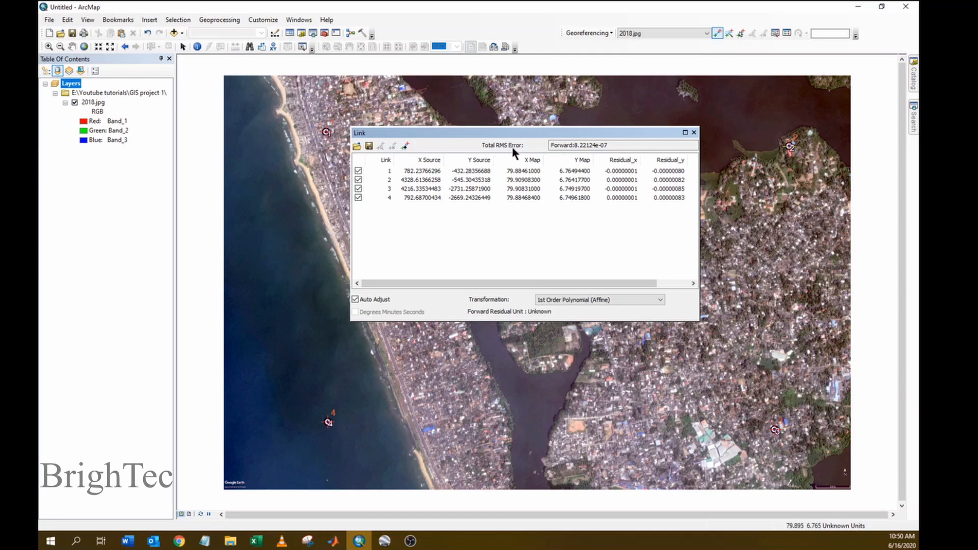
{"action": "left_click_drag", "start_coordinate": [613, 145], "coordinate": [554, 144]}
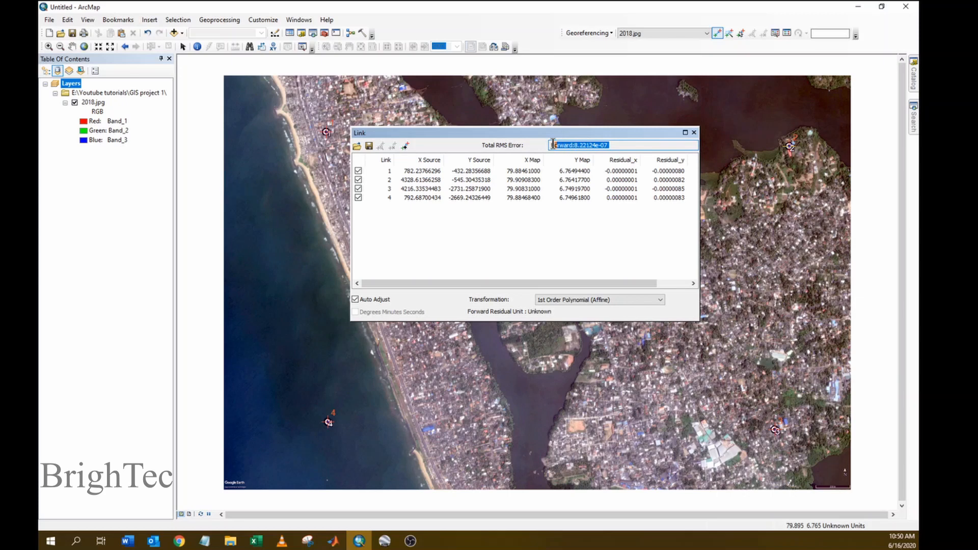
{"action": "left_click", "coordinate": [625, 145]}
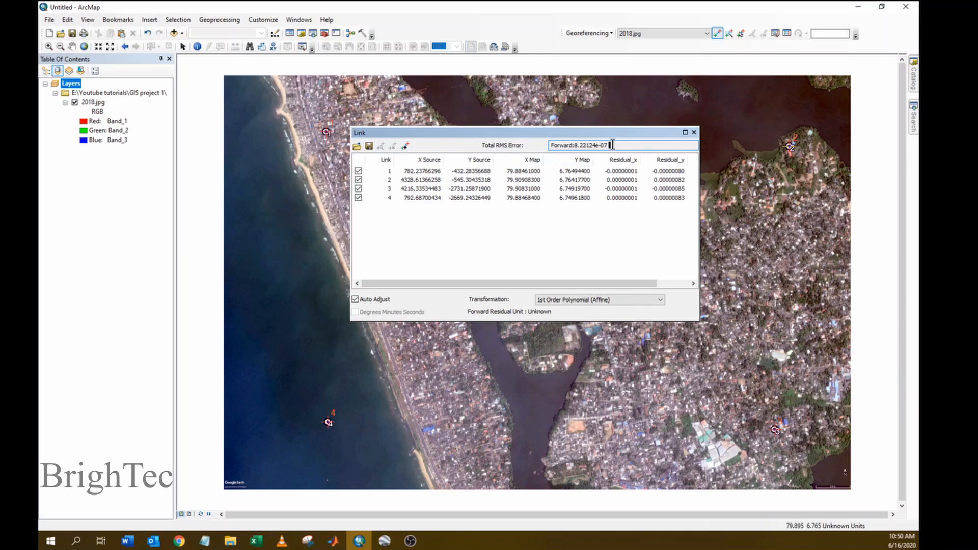
{"action": "left_click", "coordinate": [358, 198]}
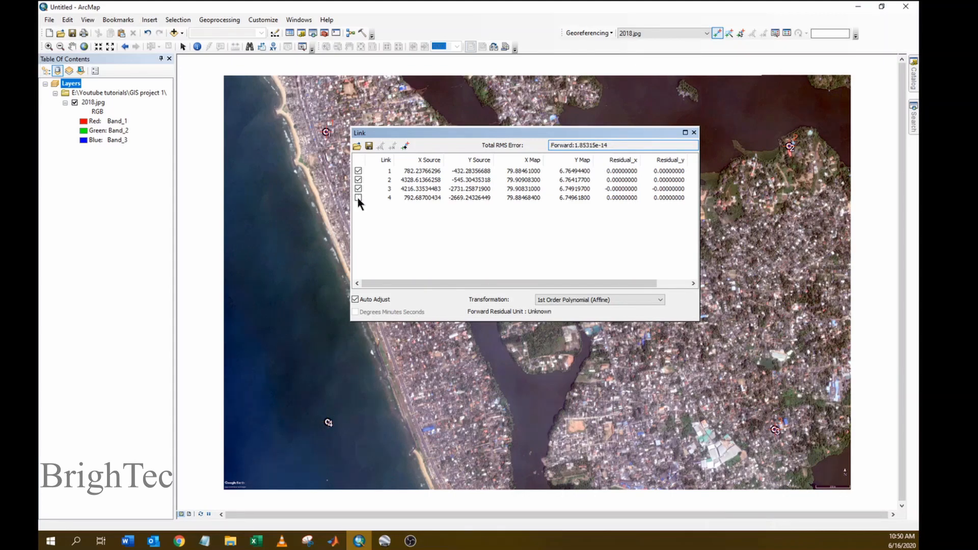
{"action": "left_click", "coordinate": [358, 197]}
{"action": "left_click", "coordinate": [694, 133]}
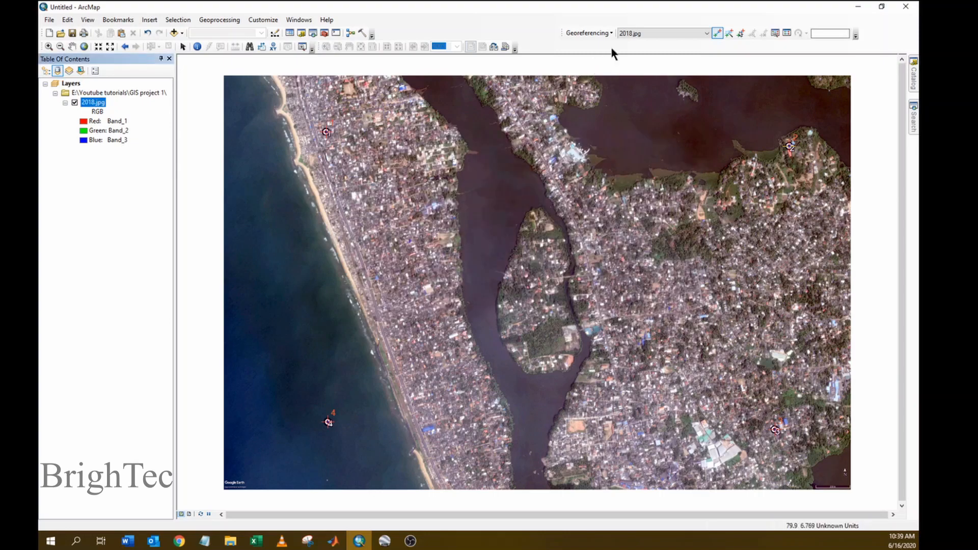
- Rectify 2018.jpg into the GIS_files folder as a TIFF named Rectified
{"action": "left_click", "coordinate": [605, 33]}
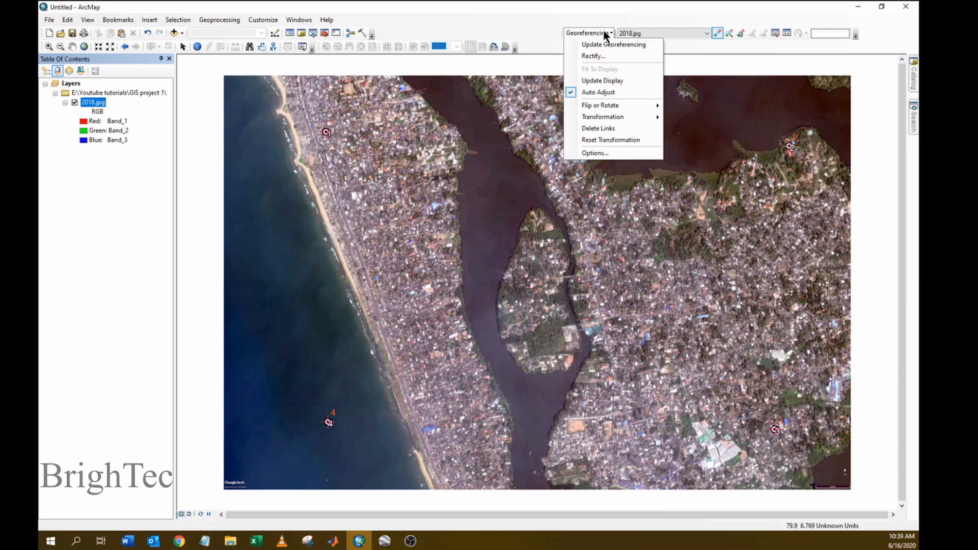
{"action": "left_click", "coordinate": [596, 55]}
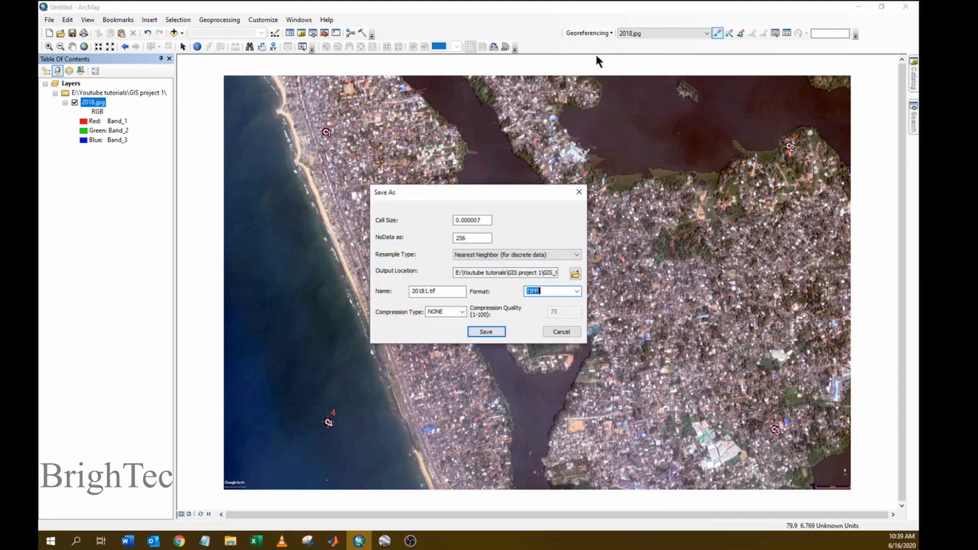
{"action": "left_click_drag", "start_coordinate": [507, 192], "coordinate": [484, 175]}
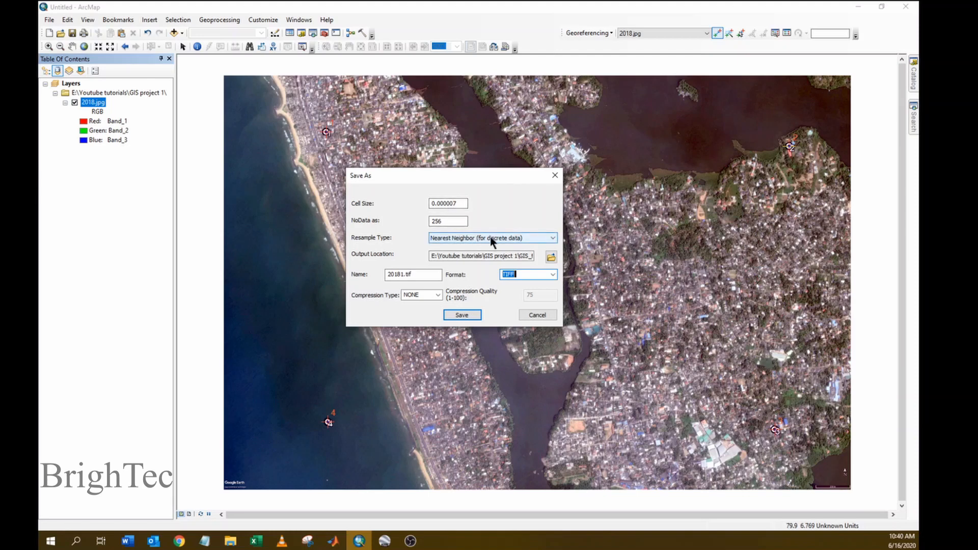
{"action": "left_click", "coordinate": [550, 257]}
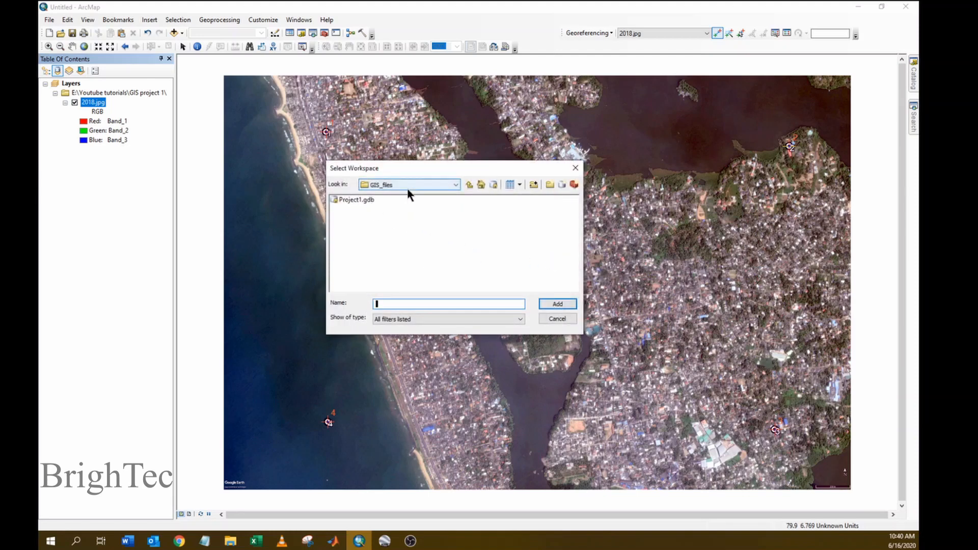
{"action": "left_click", "coordinate": [469, 184]}
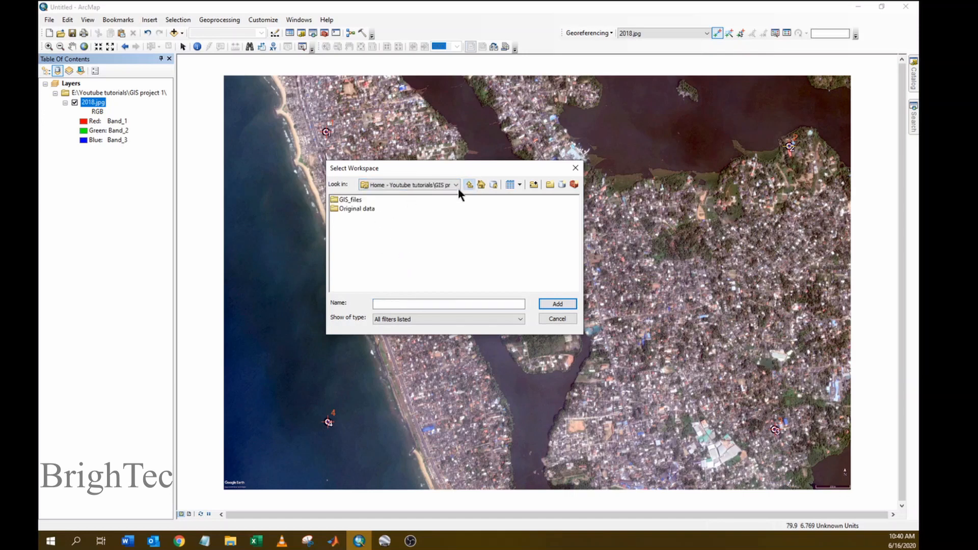
{"action": "left_click", "coordinate": [350, 199]}
{"action": "left_click", "coordinate": [558, 304]}
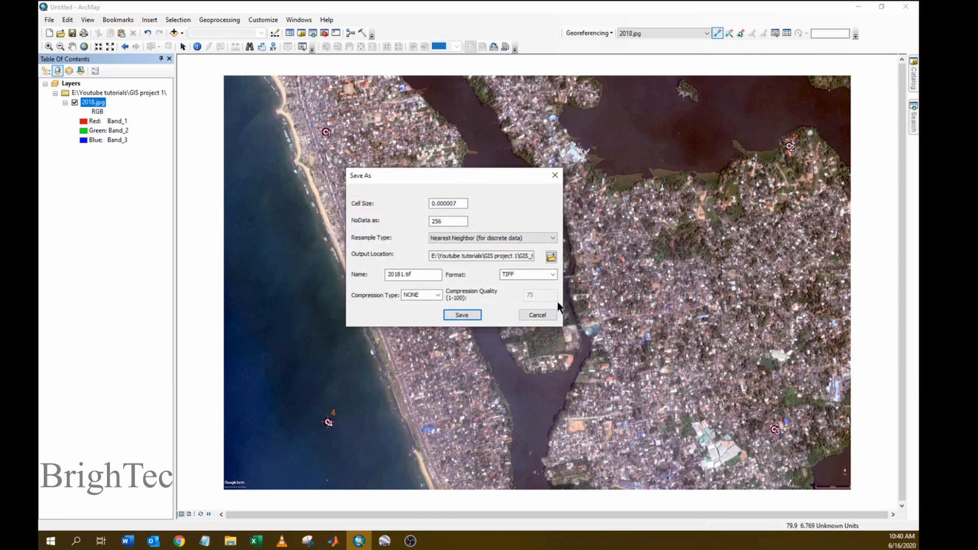
{"action": "left_click_drag", "start_coordinate": [428, 274], "coordinate": [365, 281]}
{"action": "type", "text": "Rectified"}
{"action": "left_click", "coordinate": [462, 316]}
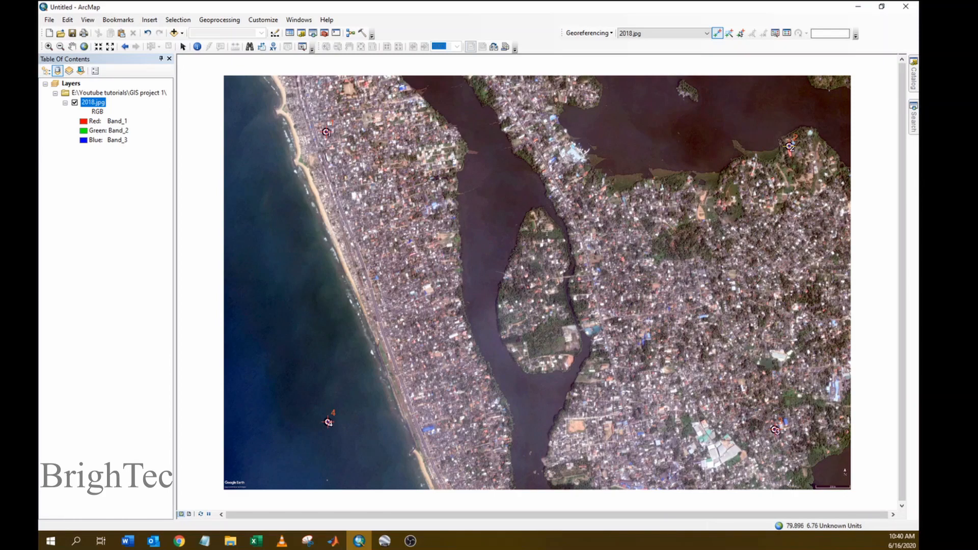
- Drag Rectified.tif from GIS_files in the Catalog onto the map, dismissing the spatial reference warning
{"action": "left_click", "coordinate": [914, 82]}
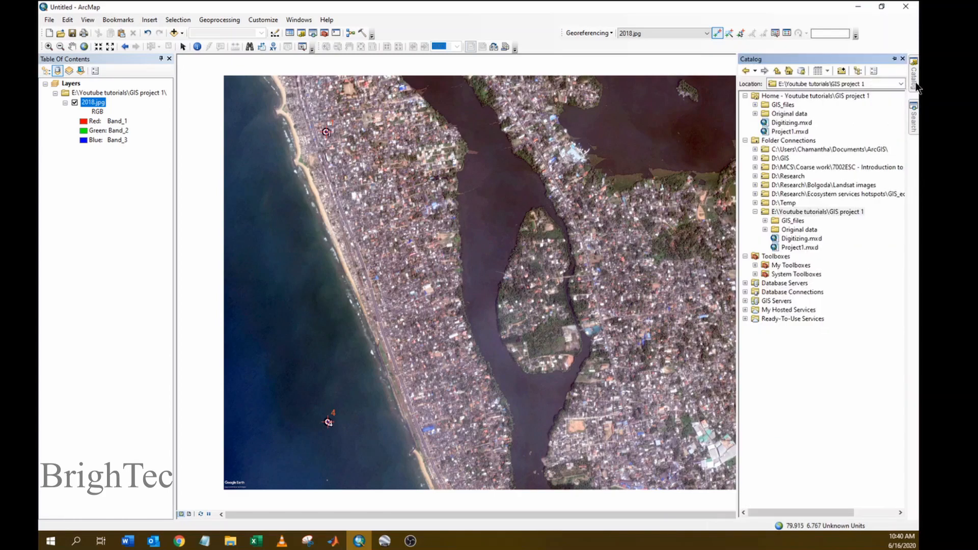
{"action": "left_click", "coordinate": [764, 221]}
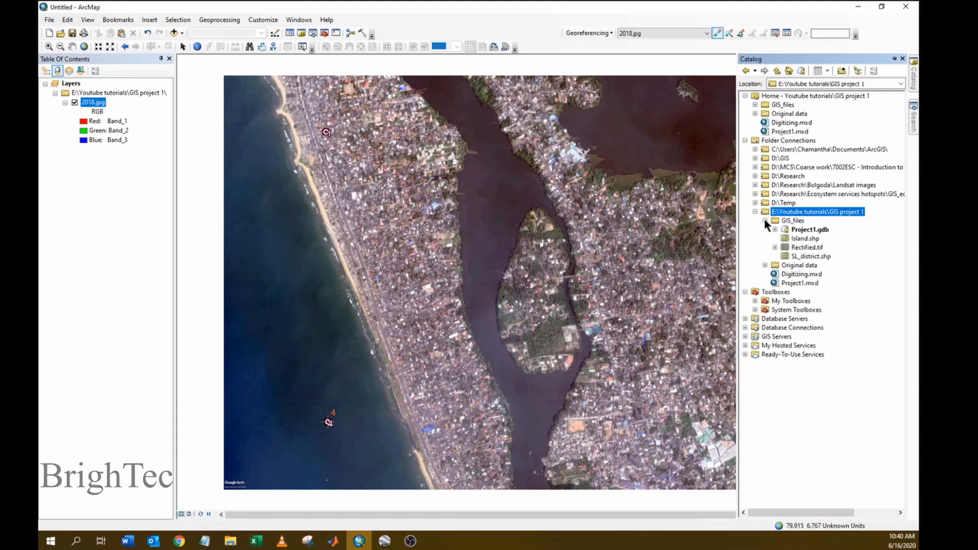
{"action": "left_click", "coordinate": [807, 248]}
{"action": "left_click_drag", "start_coordinate": [597, 227], "coordinate": [597, 227]}
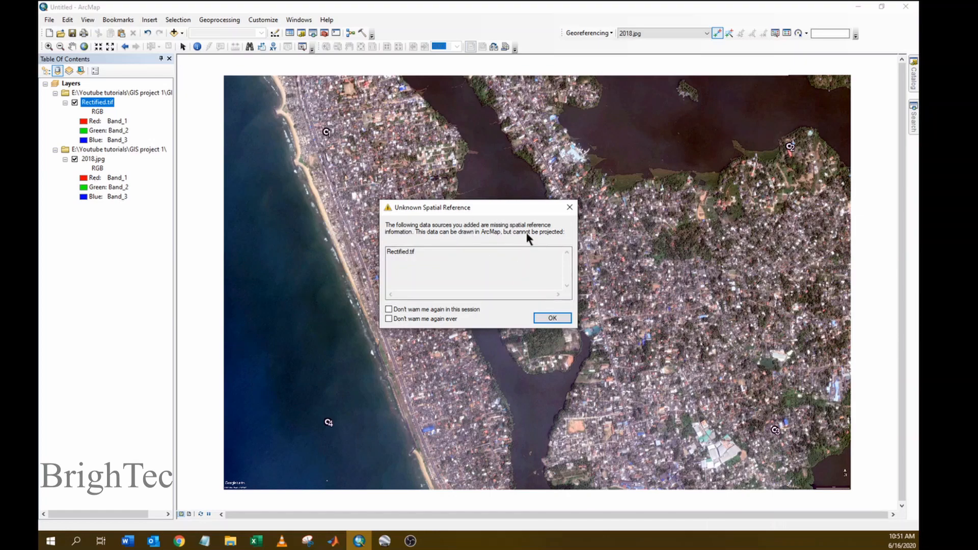
{"action": "left_click", "coordinate": [552, 319]}
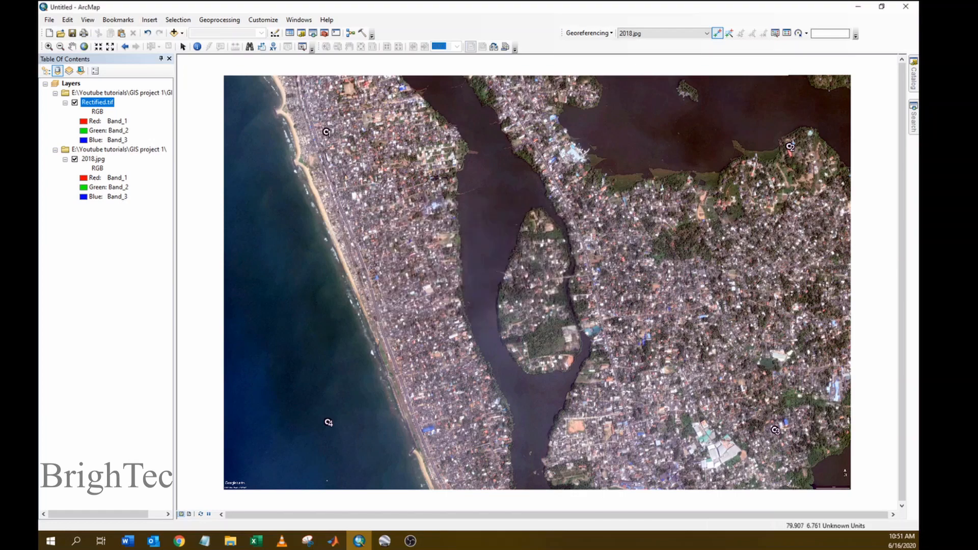
{"action": "left_click", "coordinate": [915, 89]}
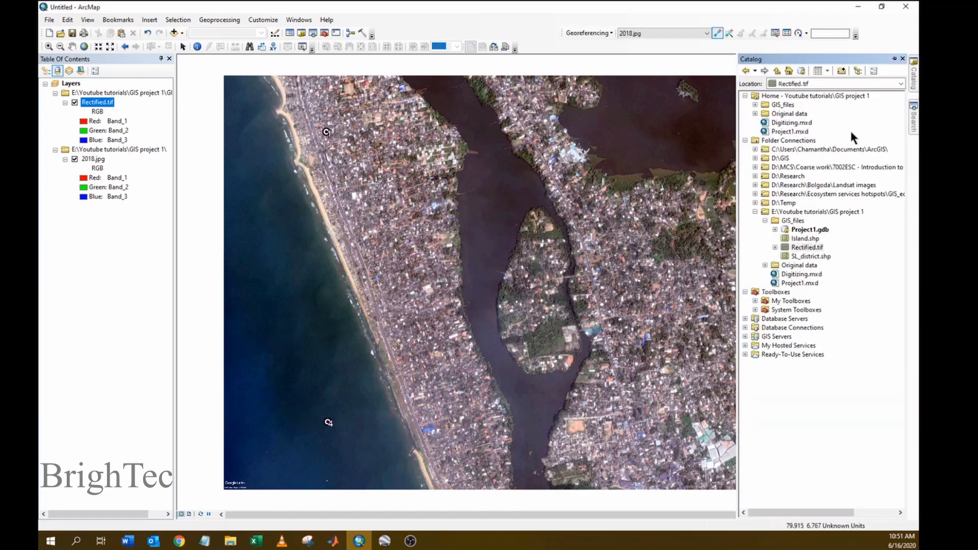
{"action": "left_click", "coordinate": [795, 249]}
- Open the raster properties of Rectified.tif and edit its undefined spatial reference
{"action": "right_click", "coordinate": [800, 249]}
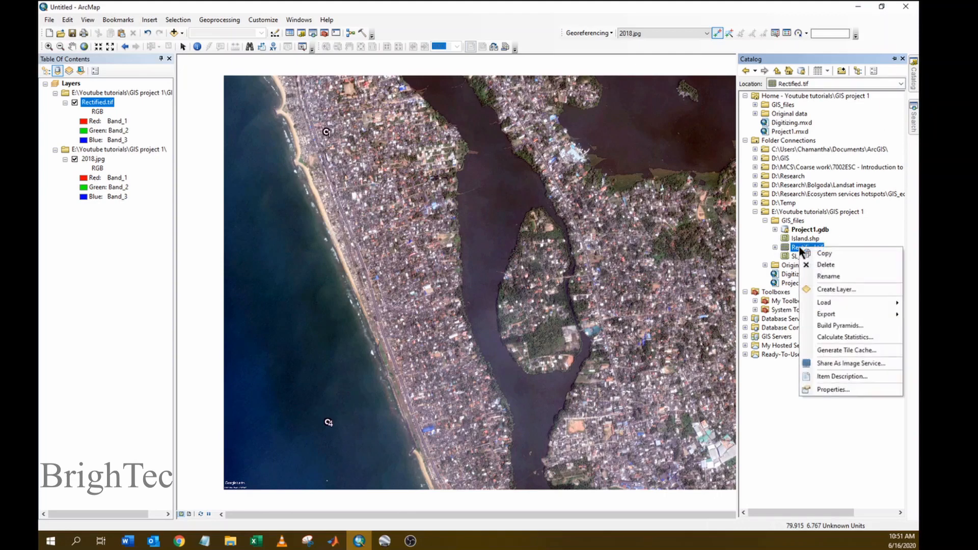
{"action": "left_click", "coordinate": [823, 389]}
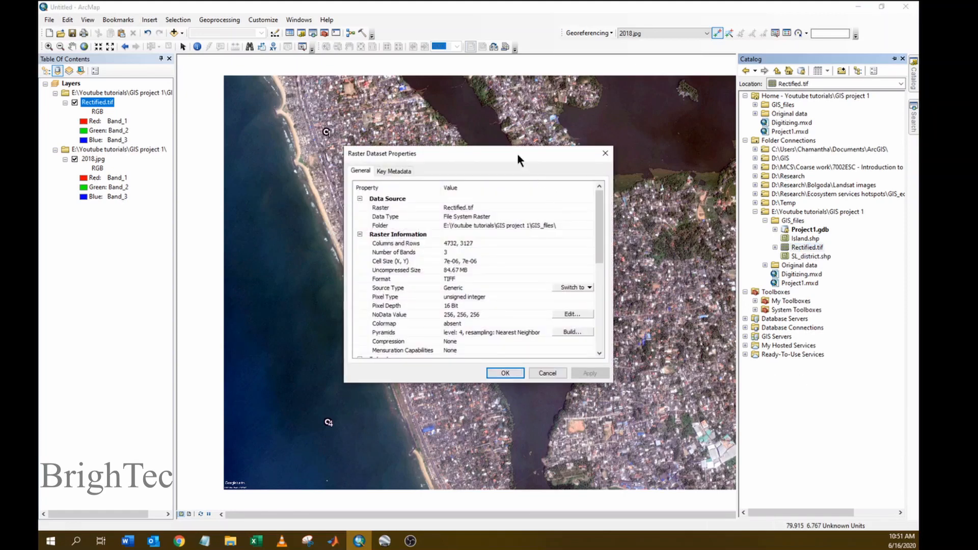
{"action": "left_click_drag", "start_coordinate": [517, 154], "coordinate": [511, 138]}
{"action": "left_click_drag", "start_coordinate": [592, 224], "coordinate": [600, 308]}
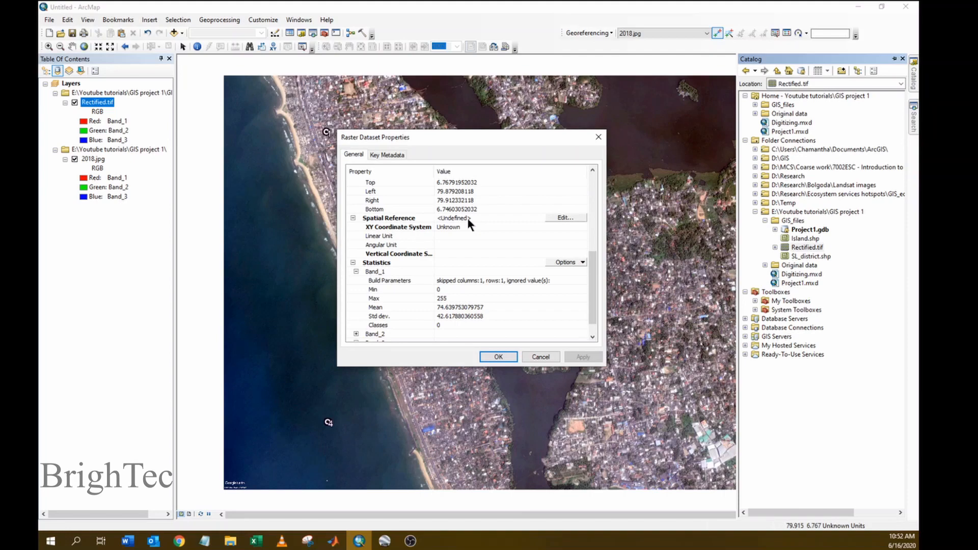
{"action": "left_click", "coordinate": [557, 215]}
{"action": "mouse_move", "coordinate": [501, 108]}
{"action": "left_mouse_down"}
{"action": "mouse_move", "coordinate": [478, 107]}
{"action": "mouse_move", "coordinate": [487, 114]}
{"action": "left_mouse_up"}
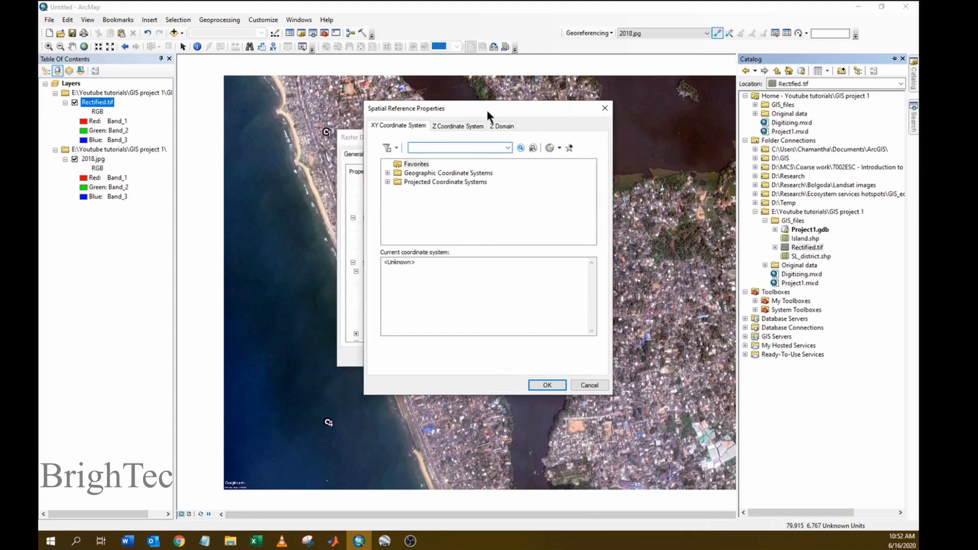
- Assign Geographic > World > WGS 1984 to Rectified.tif and apply the change
{"action": "left_click", "coordinate": [389, 173]}
{"action": "scroll", "coordinate": [586, 201], "scroll_direction": "down", "scroll_amount": 3}
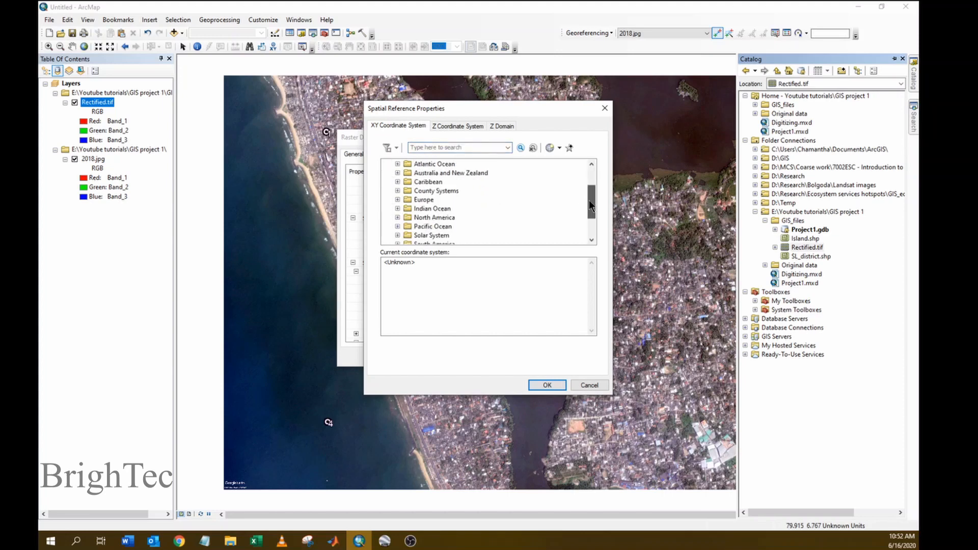
{"action": "left_click", "coordinate": [397, 226]}
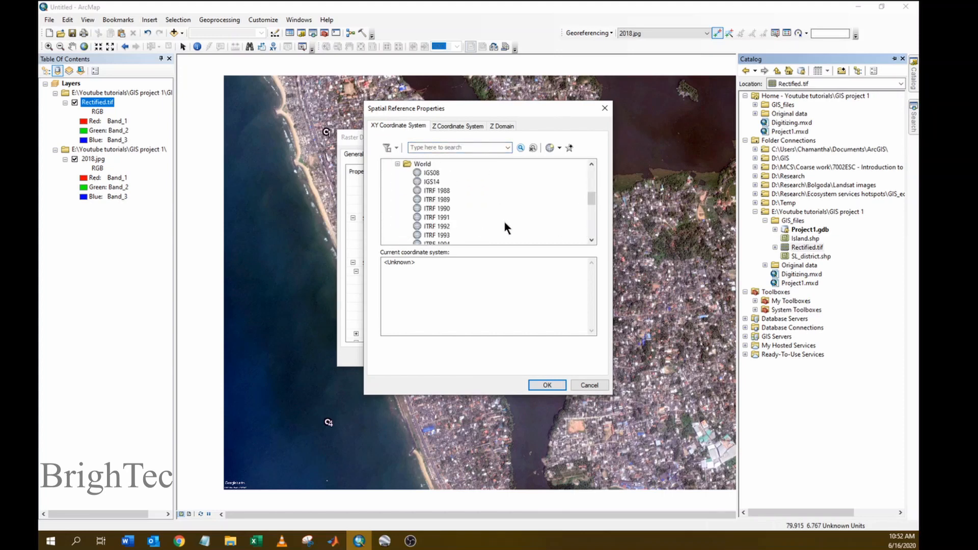
{"action": "scroll", "coordinate": [595, 204], "scroll_direction": "down", "scroll_amount": 5}
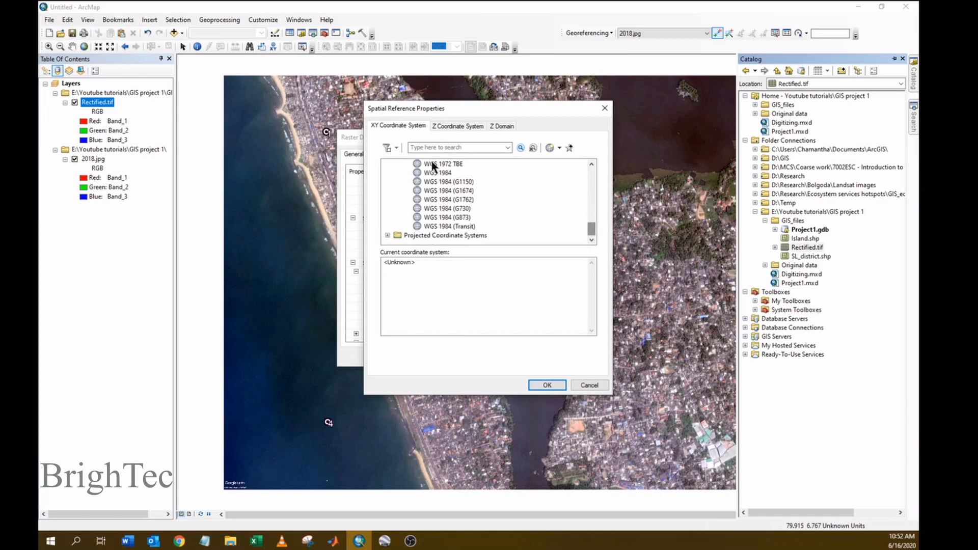
{"action": "left_click", "coordinate": [437, 173]}
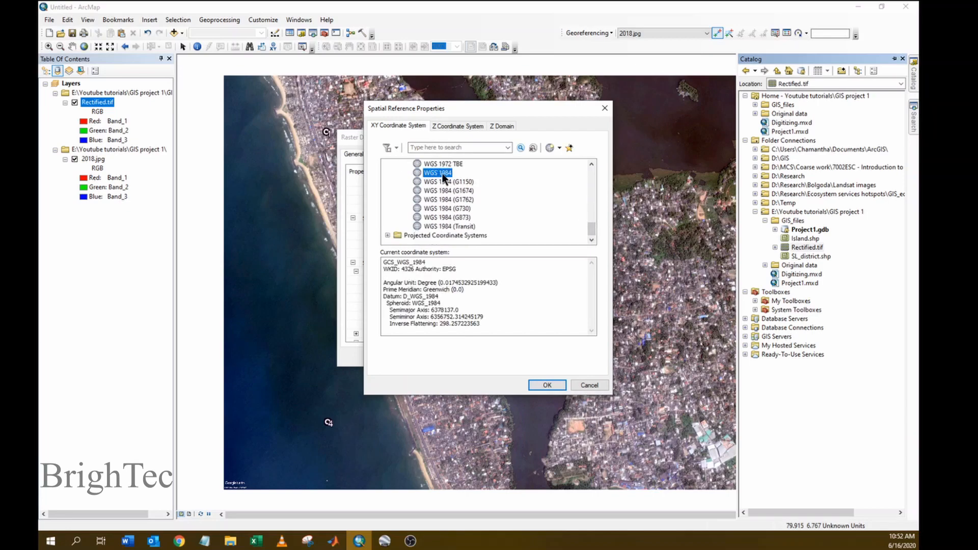
{"action": "left_click", "coordinate": [548, 386]}
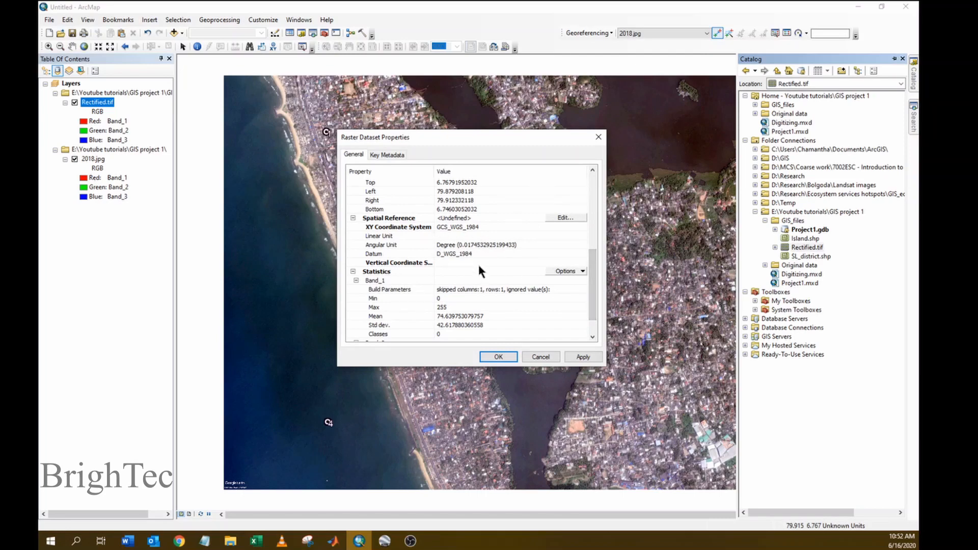
{"action": "left_click", "coordinate": [581, 356]}
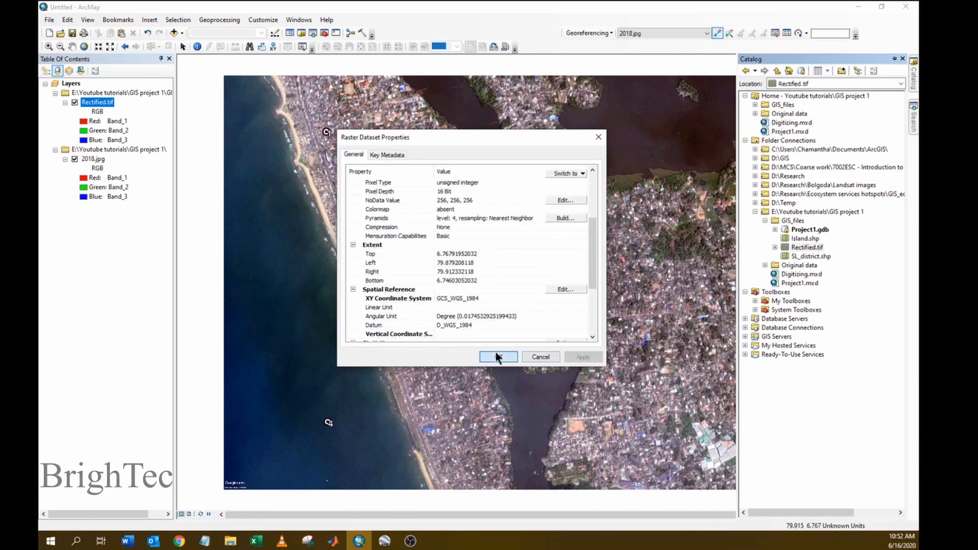
{"action": "left_click", "coordinate": [496, 356]}
{"action": "left_click", "coordinate": [53, 21]}
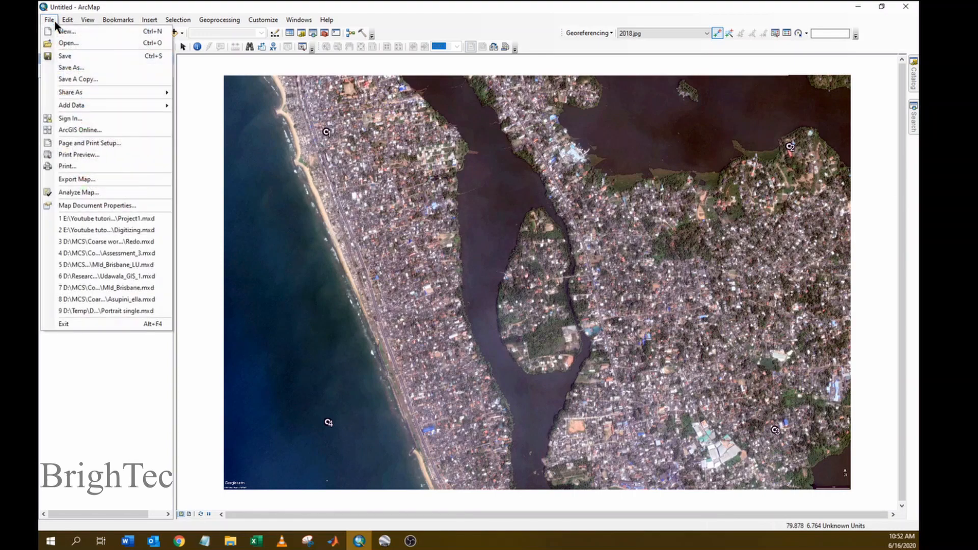
- Add the World Imagery basemap to the map
{"action": "mouse_move", "coordinate": [75, 107]}
{"action": "left_click", "coordinate": [217, 111]}
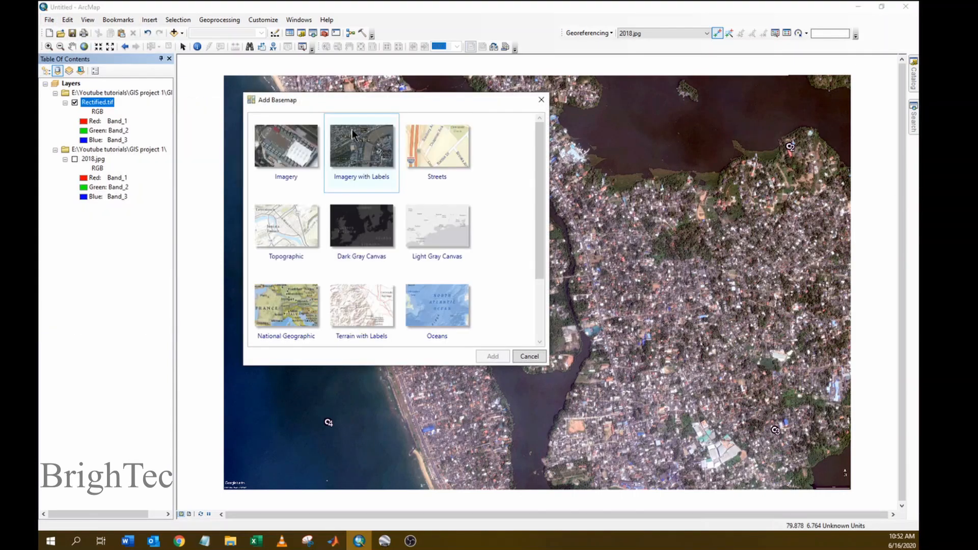
{"action": "left_click", "coordinate": [295, 149]}
{"action": "left_click", "coordinate": [492, 357]}
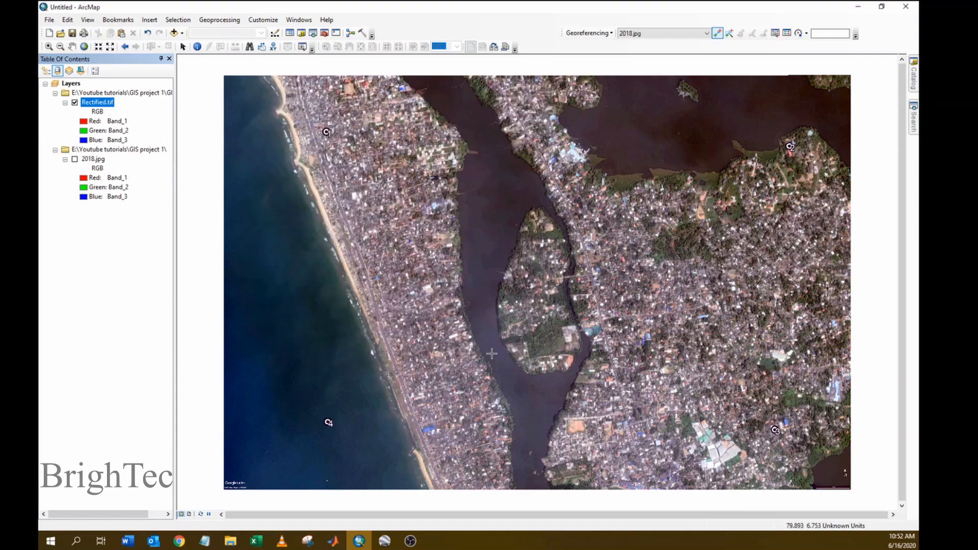
- Set the Layers data frame coordinate system to GCS WGS 1984
{"action": "double_click", "coordinate": [74, 84]}
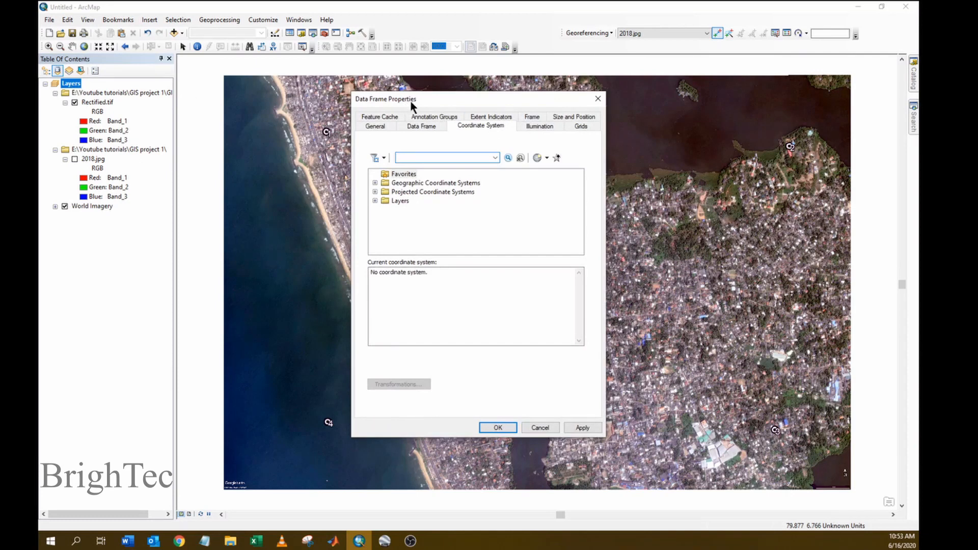
{"action": "left_click", "coordinate": [375, 181]}
{"action": "scroll", "coordinate": [424, 198], "scroll_direction": "down", "scroll_amount": 3}
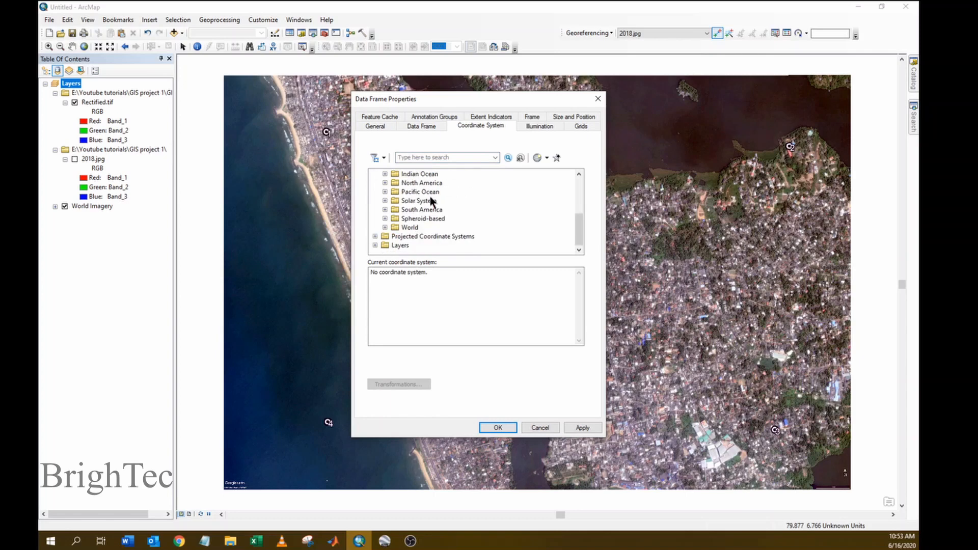
{"action": "double_click", "coordinate": [407, 228]}
{"action": "scroll", "coordinate": [451, 204], "scroll_direction": "down", "scroll_amount": 5}
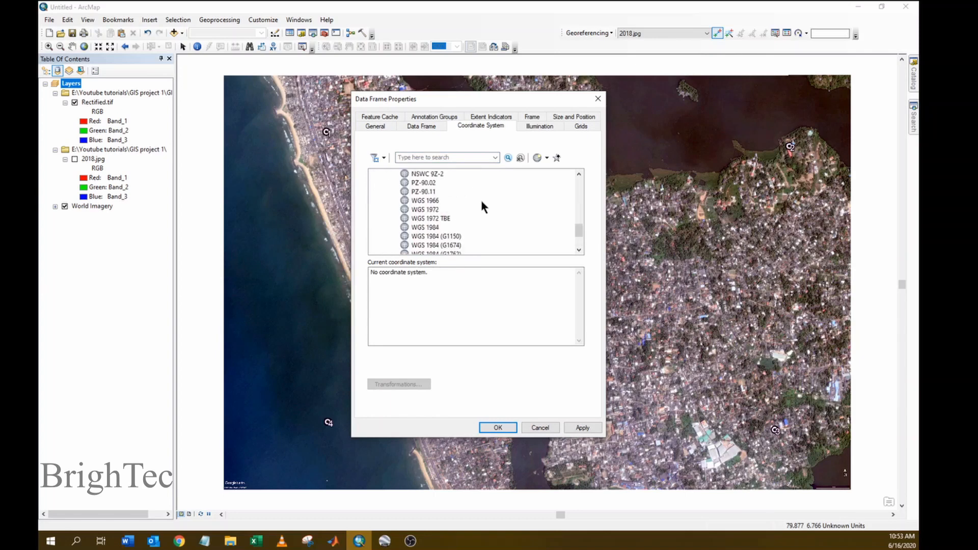
{"action": "scroll", "coordinate": [481, 200], "scroll_direction": "down", "scroll_amount": 2}
{"action": "left_click", "coordinate": [427, 174]}
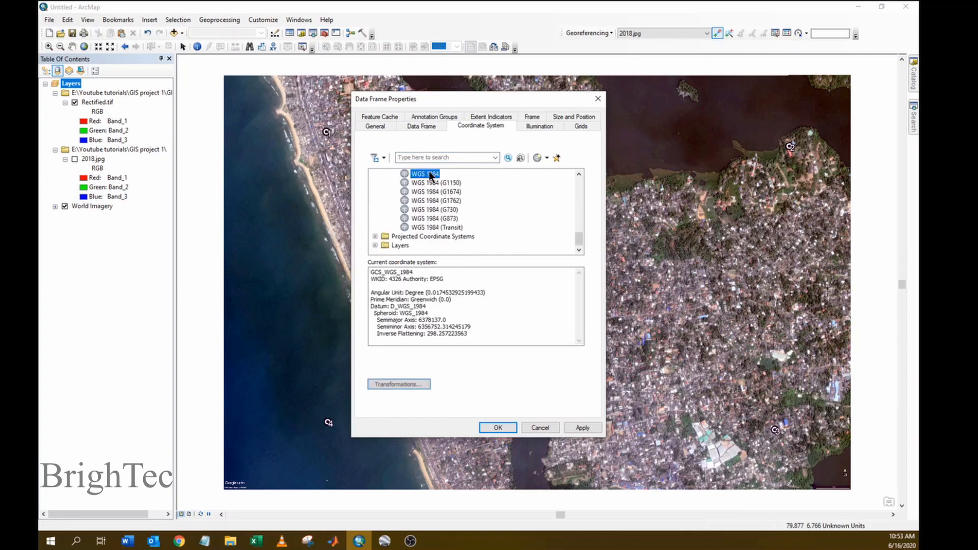
{"action": "left_click", "coordinate": [582, 428]}
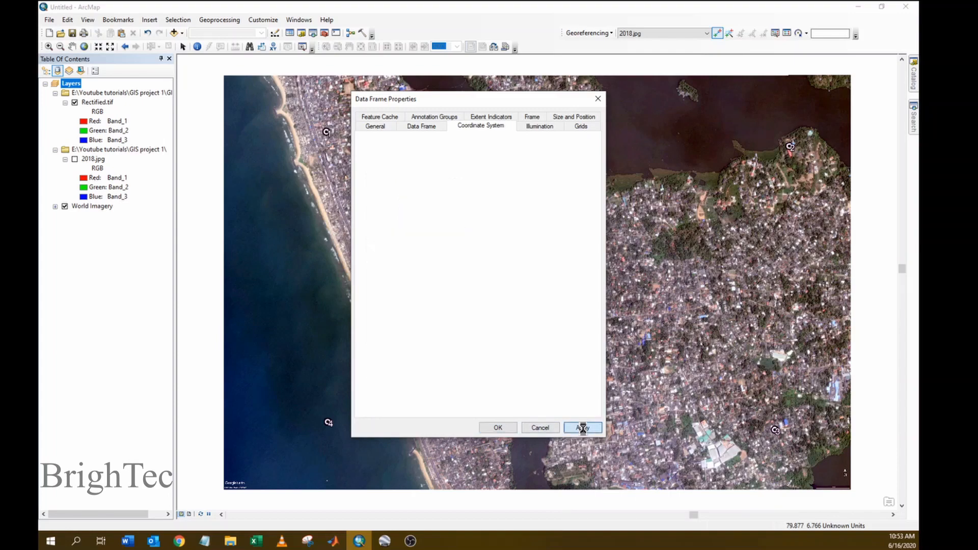
{"action": "left_click", "coordinate": [497, 428]}
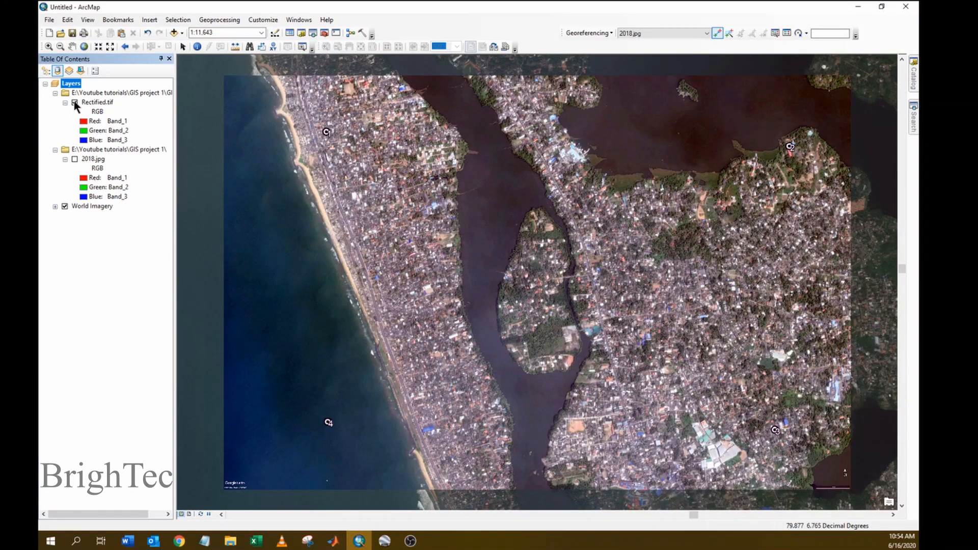
- Toggle Rectified.tif on and off to check alignment, leaving it hidden
{"action": "left_click", "coordinate": [74, 102]}
{"action": "left_click", "coordinate": [75, 103]}
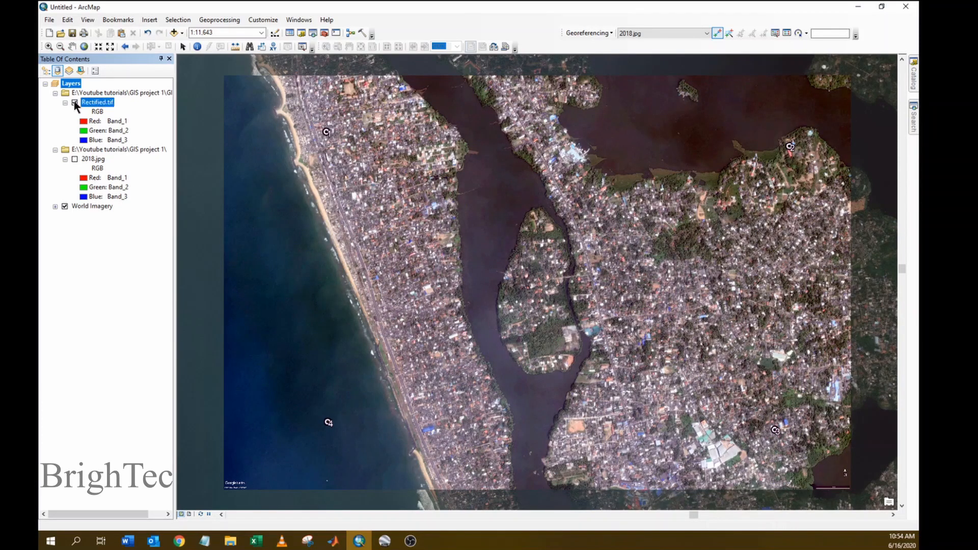
{"action": "left_click", "coordinate": [75, 102]}
{"action": "left_click", "coordinate": [74, 102]}
{"action": "left_click", "coordinate": [75, 103]}
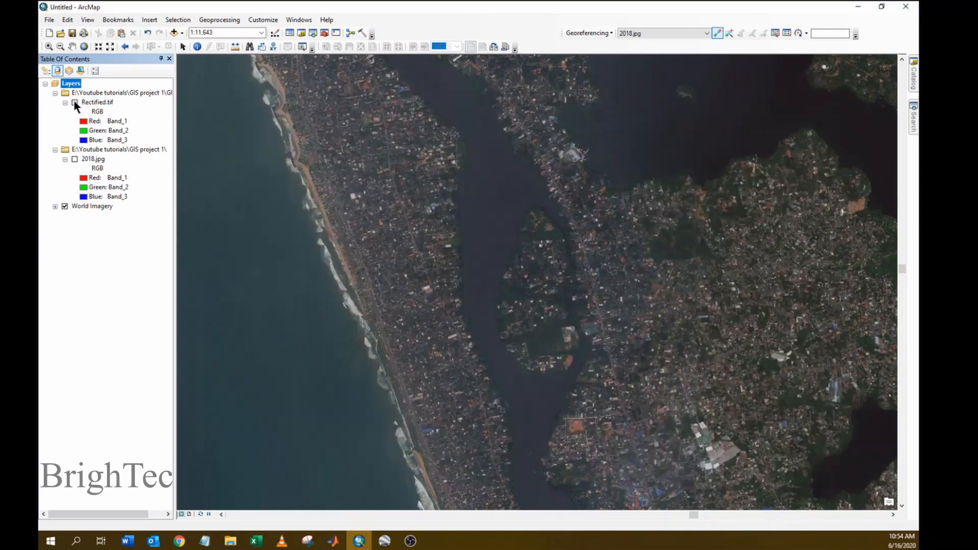